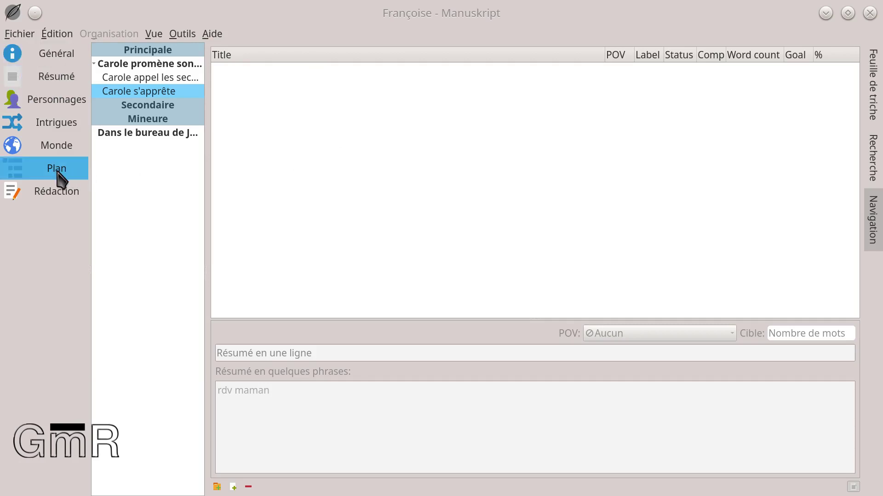
# Step: Review the general information of the existing main plot and the existing minor plot
pyautogui.click(59, 152)
pyautogui.click(60, 172)
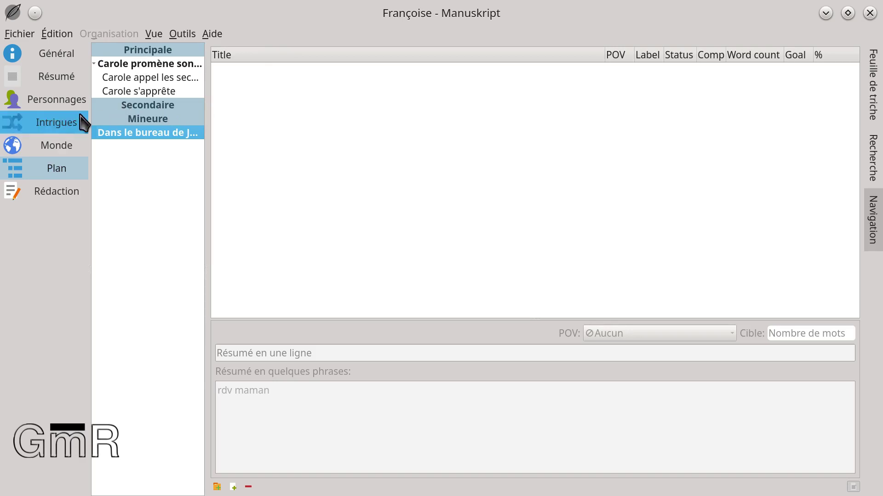
pyautogui.click(60, 128)
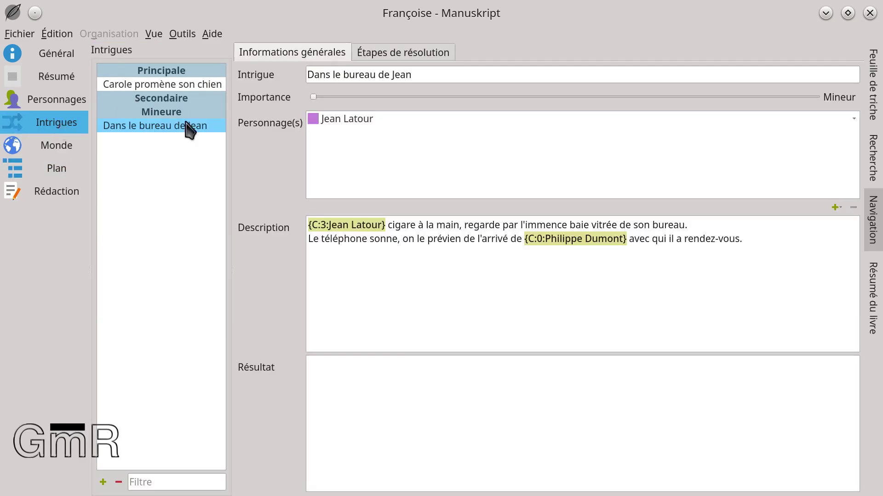
pyautogui.click(171, 85)
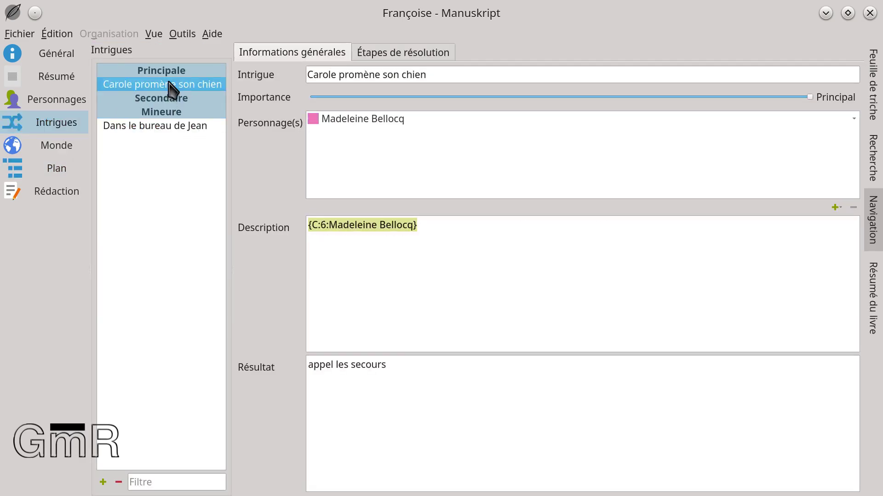
pyautogui.click(166, 128)
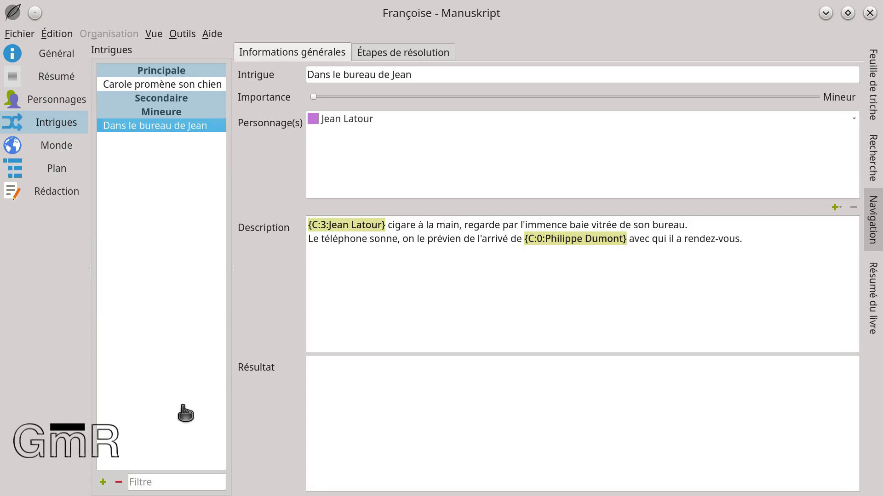
# Step: Add a new plot titled with the driver character's first name followed by "au volant de sa voiture de sport"
pyautogui.click(103, 482)
pyautogui.click(149, 141)
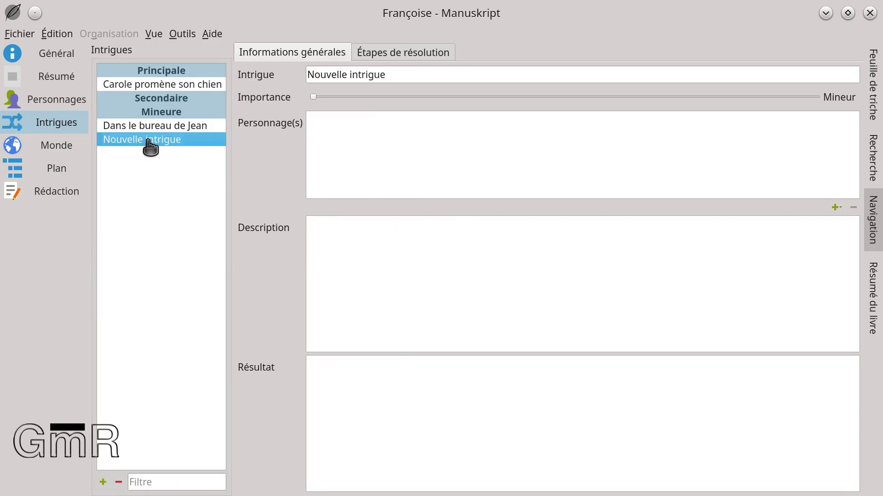
pyautogui.click(395, 78)
pyautogui.moveTo(396, 78); pyautogui.dragTo(229, 85)
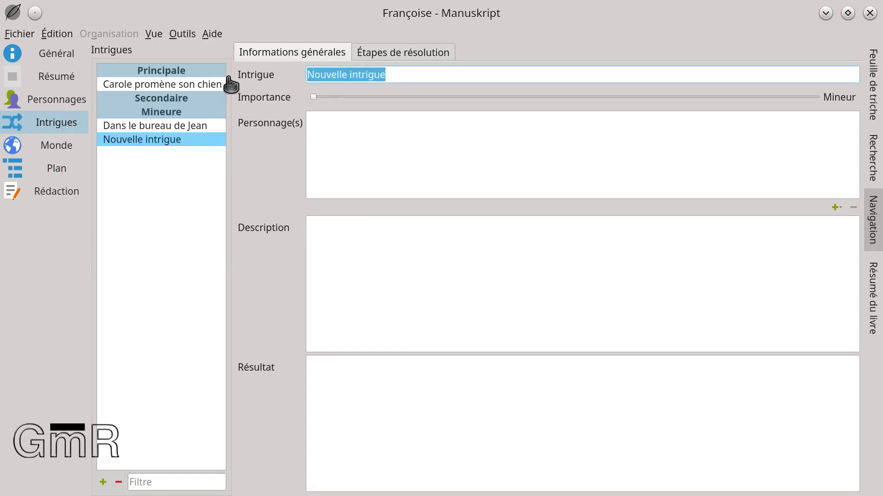
pyautogui.write('Phillipe au v')
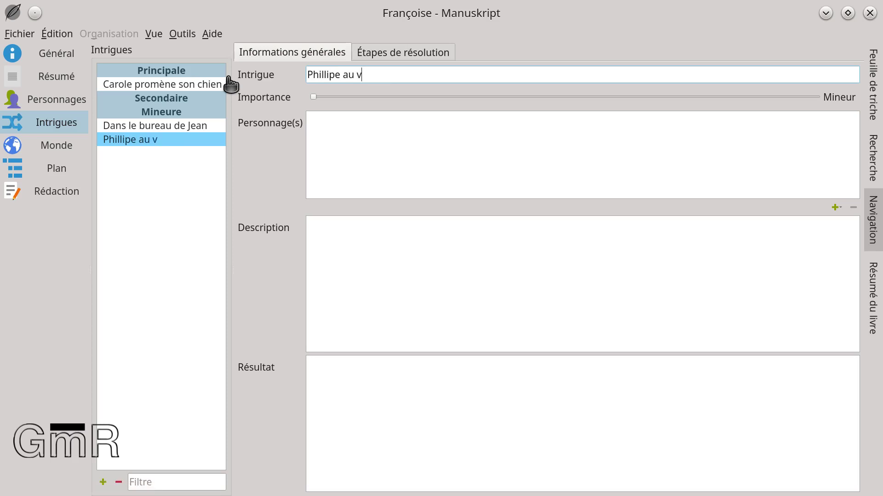
pyautogui.write('olant de sa voiture de sport')
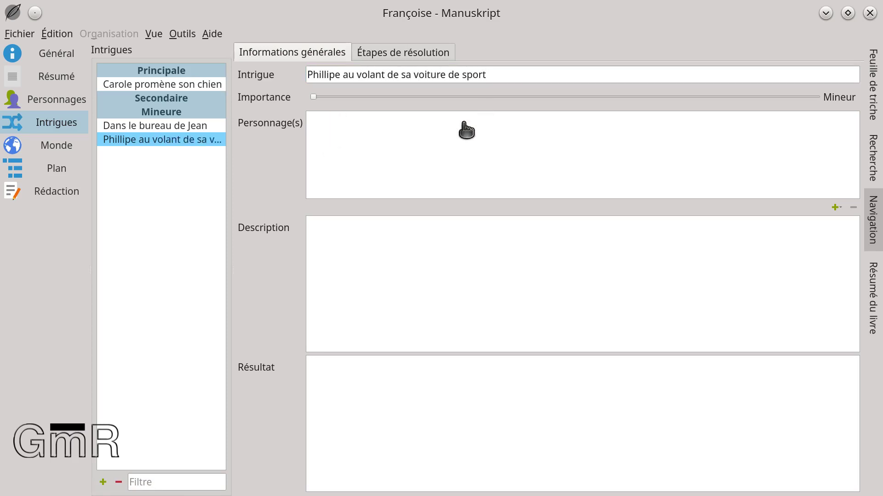
# Step: Set the new plot's importance to Principal and assign the character mentioned in its title
pyautogui.click(564, 98)
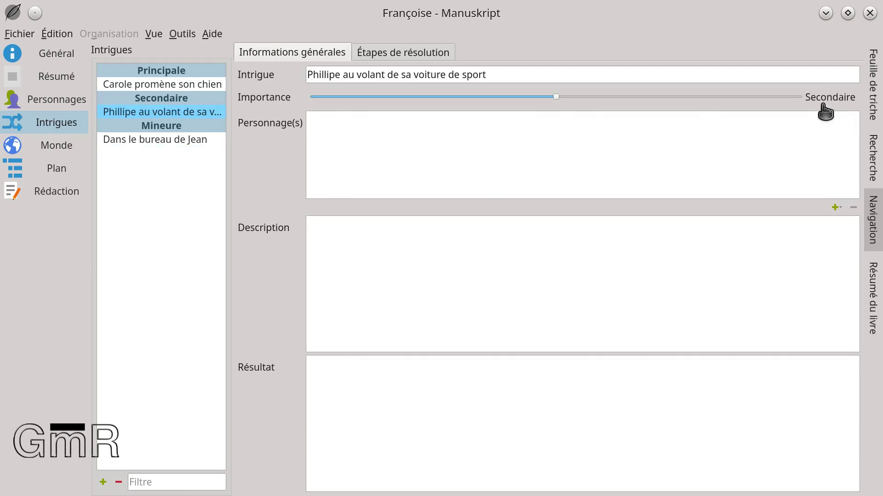
pyautogui.click(800, 98)
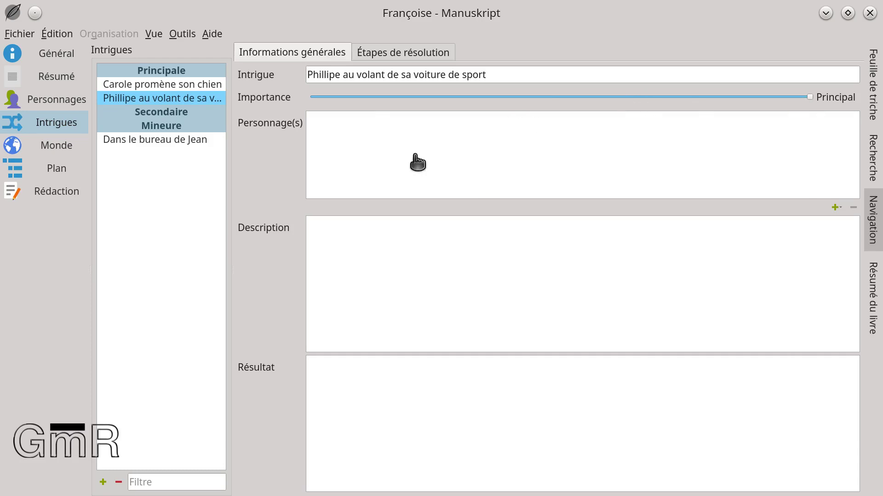
pyautogui.click(173, 102)
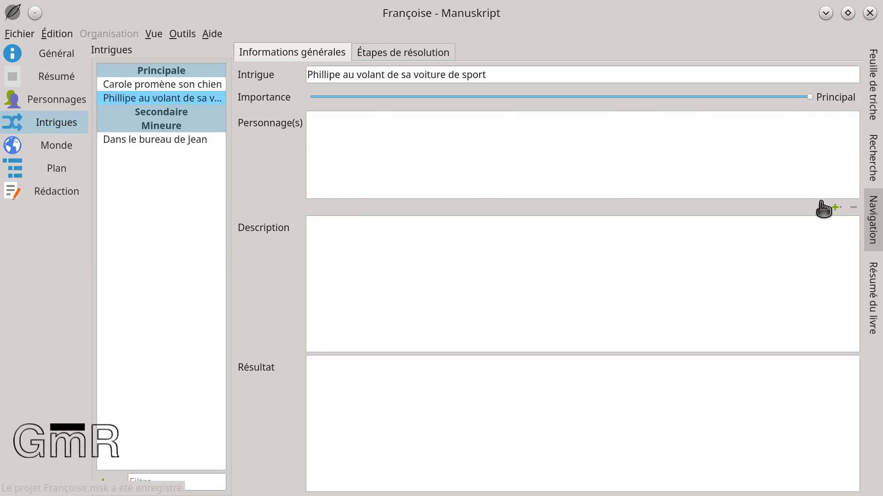
pyautogui.click(834, 208)
pyautogui.moveTo(833, 224)
pyautogui.click(746, 222)
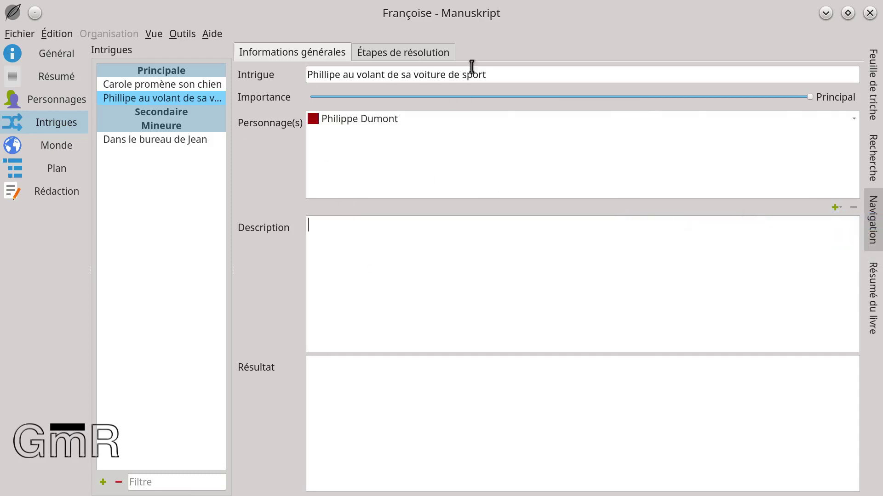
# Step: Copy the plot's title into its description, add "et téléphone", and enter "accident" as the result
pyautogui.moveTo(492, 74); pyautogui.dragTo(313, 69)
pyautogui.hotkey('ctrl', 'c')
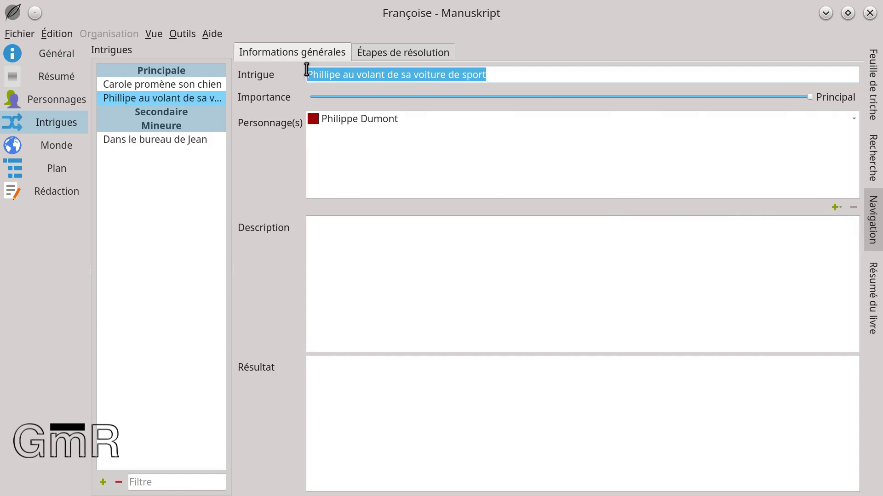
pyautogui.click(343, 232)
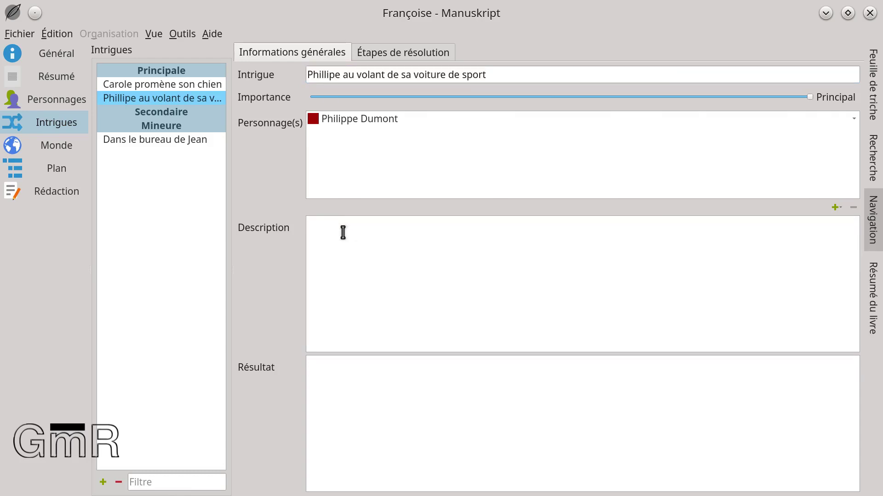
pyautogui.hotkey('ctrl', 'v')
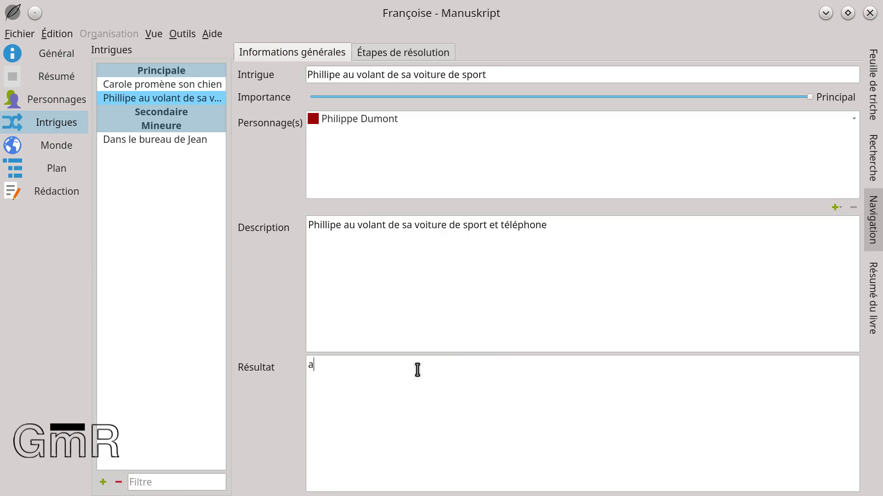
pyautogui.write('ccident')
# Step: Add a new folder to the outline and a new text item inside it
pyautogui.click(52, 154)
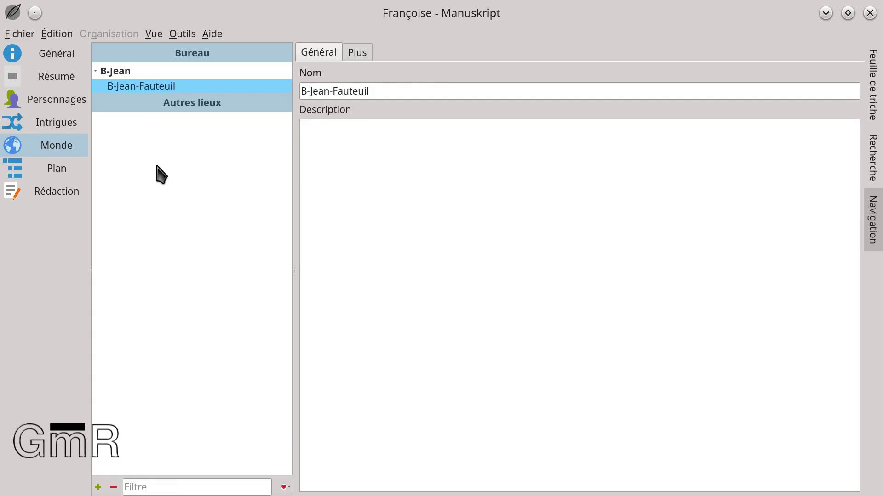
pyautogui.click(55, 172)
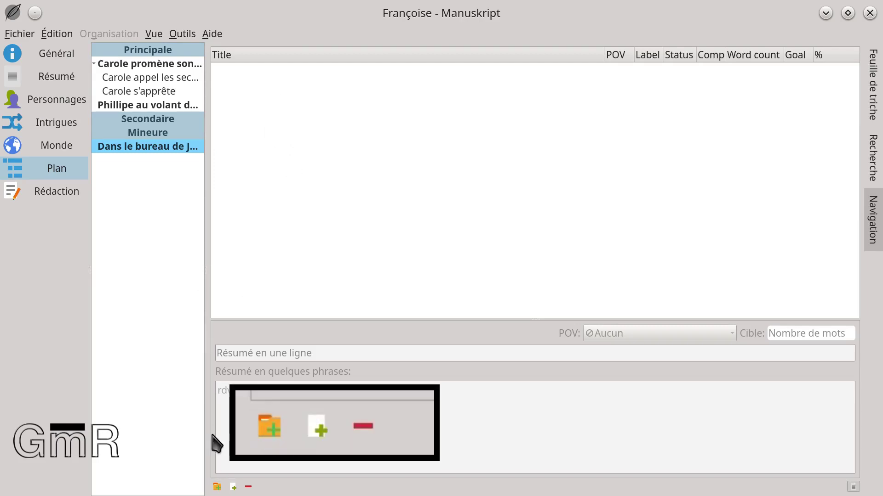
pyautogui.click(216, 487)
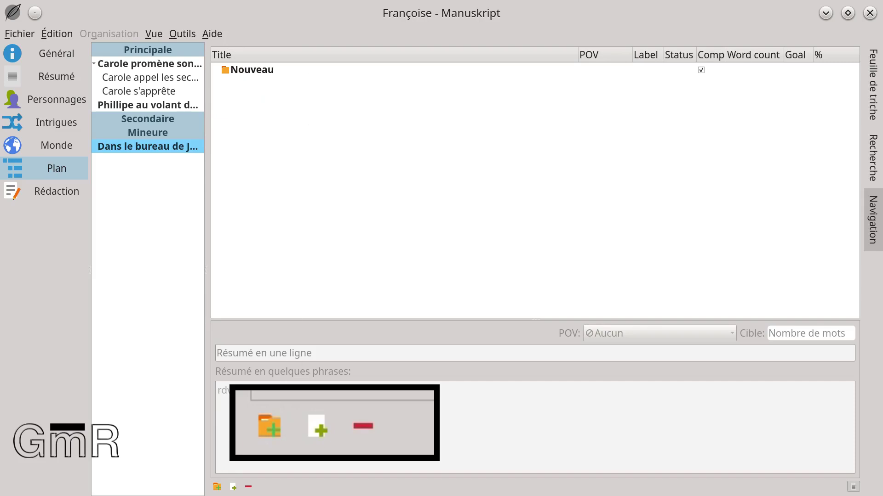
pyautogui.click(256, 73)
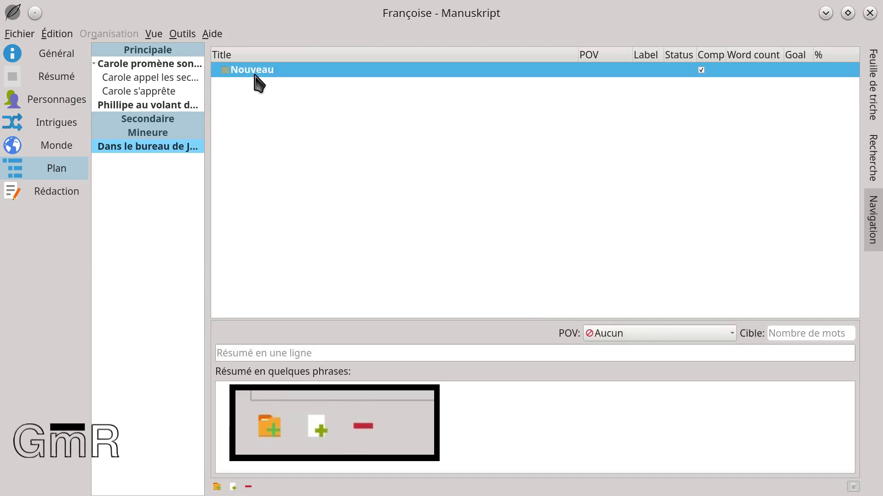
pyautogui.click(233, 487)
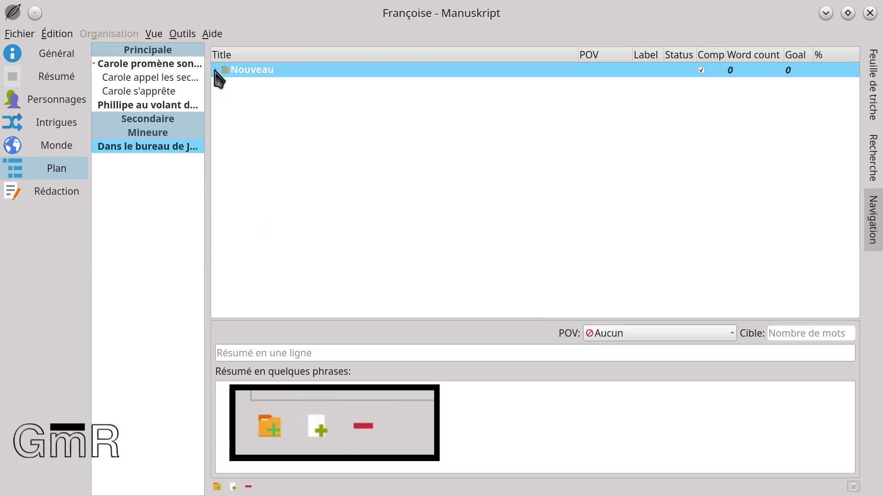
pyautogui.click(216, 70)
pyautogui.click(253, 87)
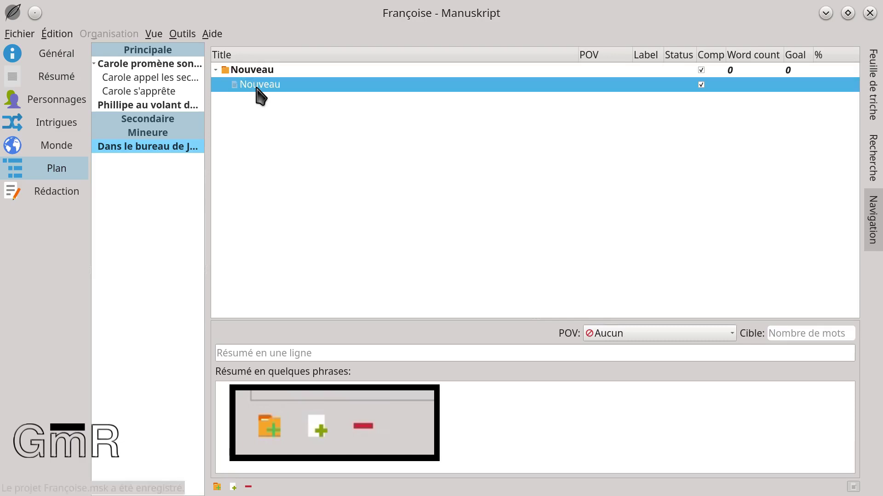
# Step: Delete the new text item and its parent folder from the outline
pyautogui.click(248, 487)
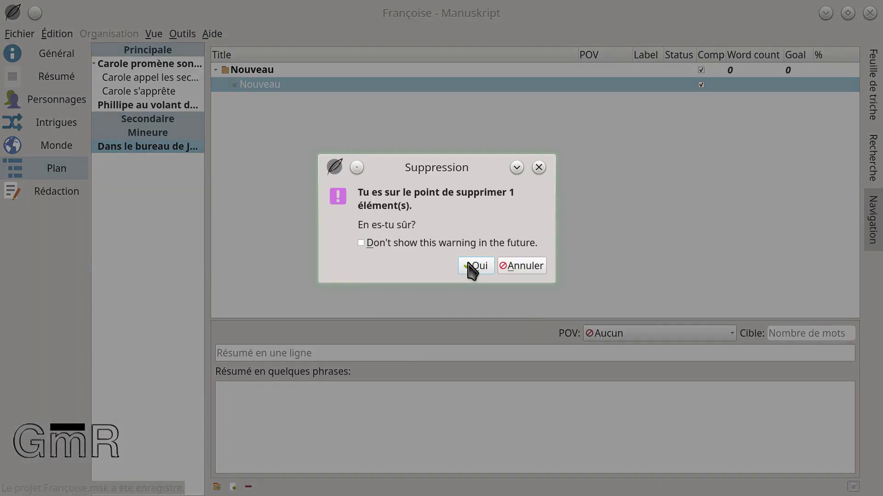
pyautogui.click(477, 266)
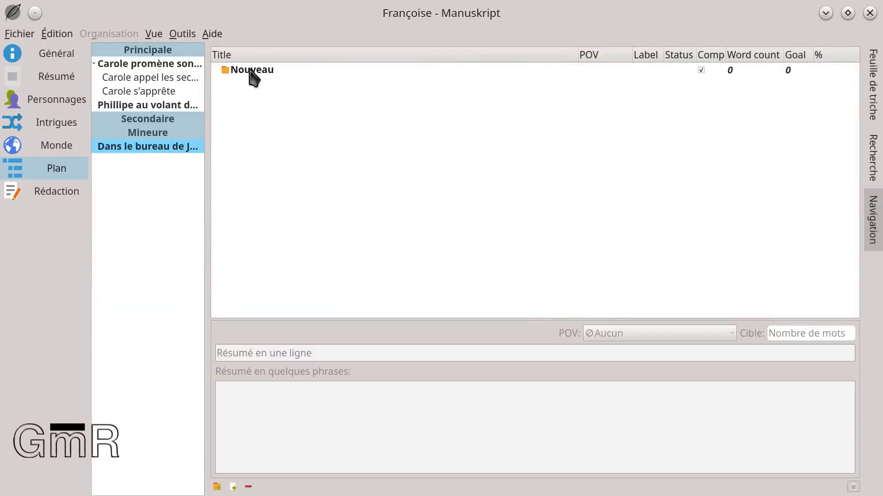
pyautogui.click(253, 71)
pyautogui.click(248, 487)
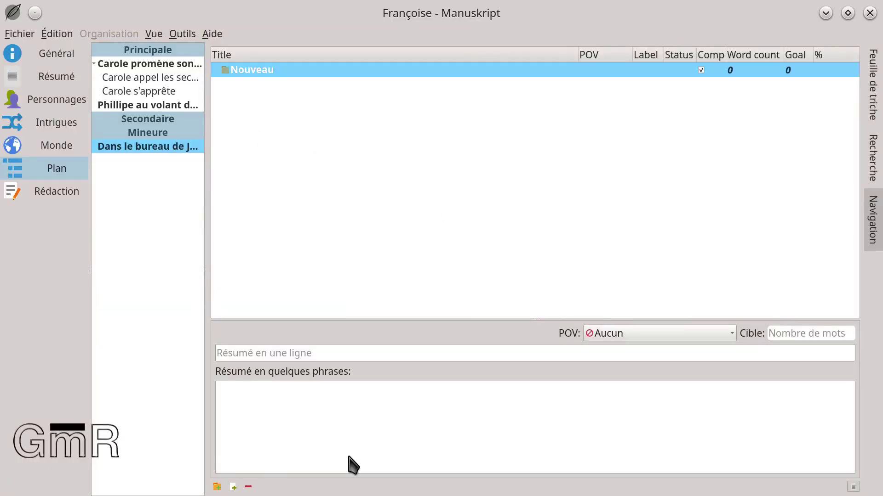
pyautogui.click(476, 266)
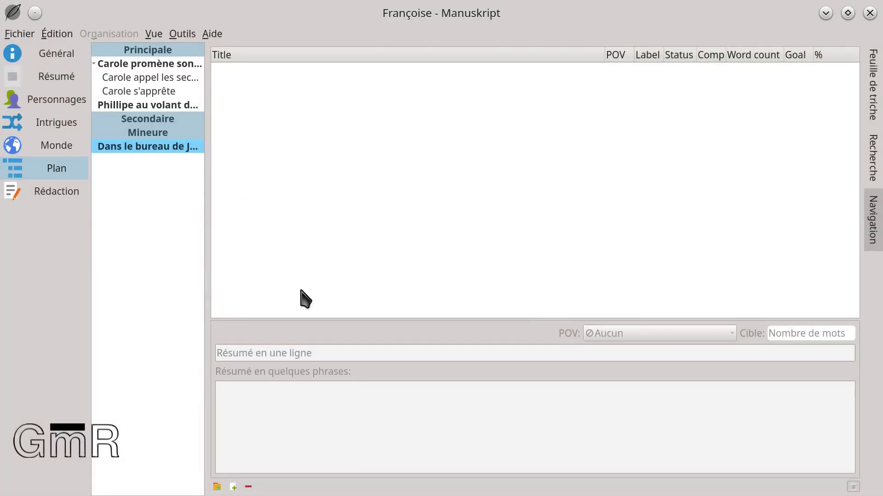
# Step: Add a new folder to the outline and name it "l'accident"
pyautogui.click(217, 487)
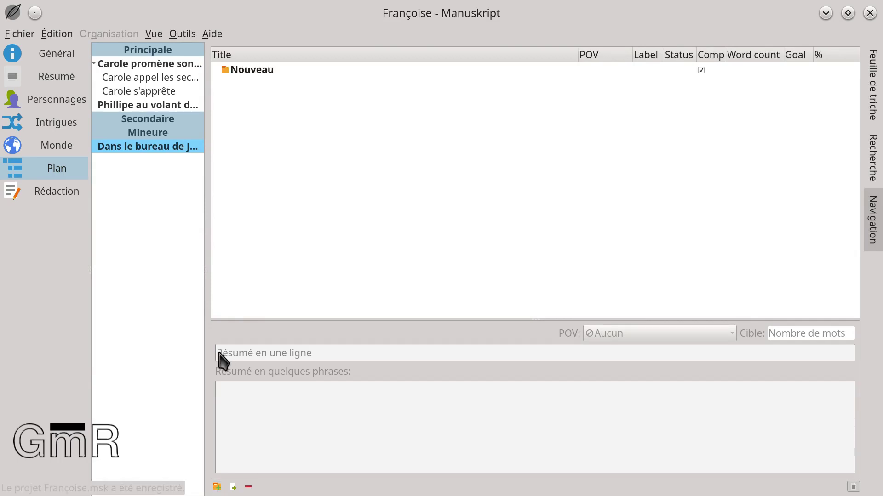
pyautogui.doubleClick(272, 69)
pyautogui.write("l'ac")
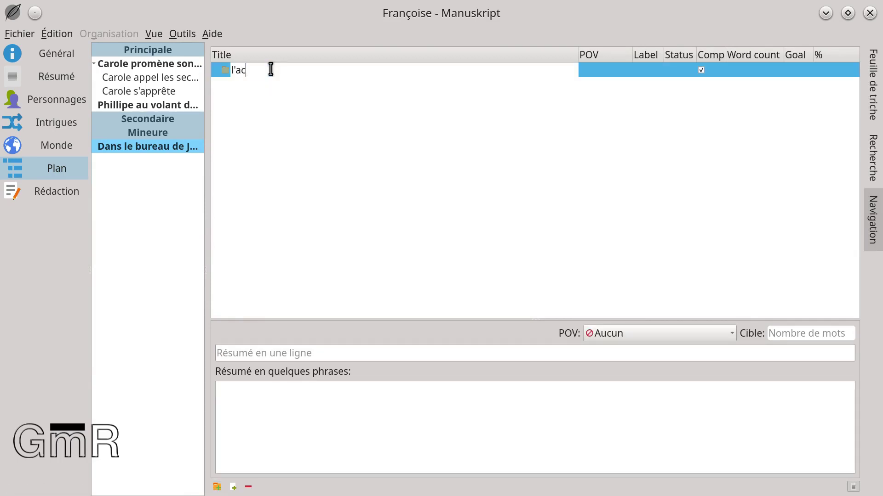
pyautogui.write('cident')
pyautogui.press('Return')
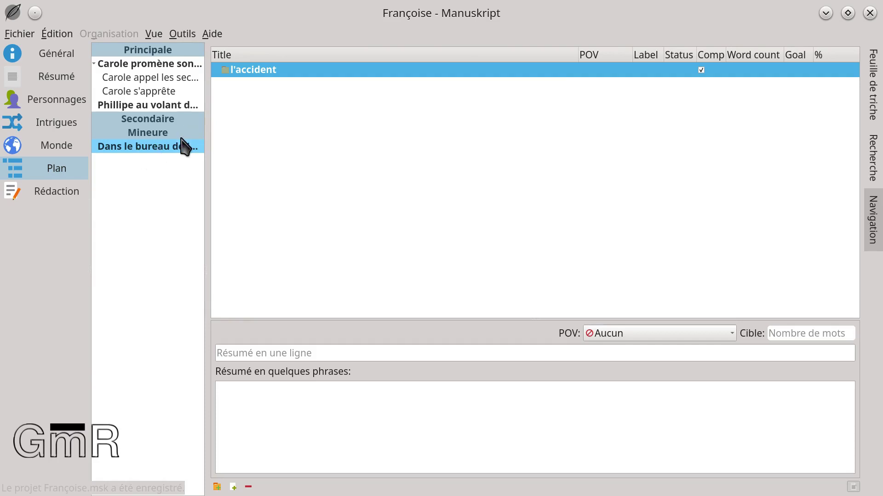
# Step: Add a text item inside the "l'accident" folder and clear its default title for editing
pyautogui.click(166, 148)
pyautogui.click(184, 118)
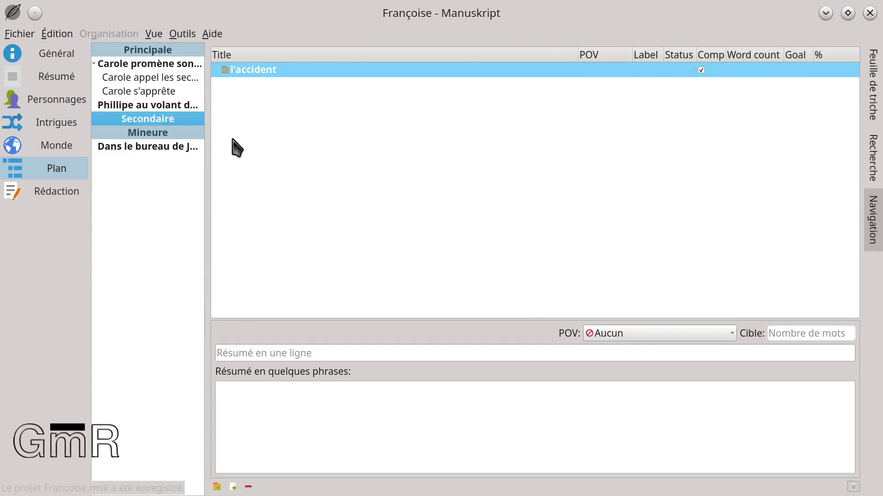
pyautogui.click(144, 147)
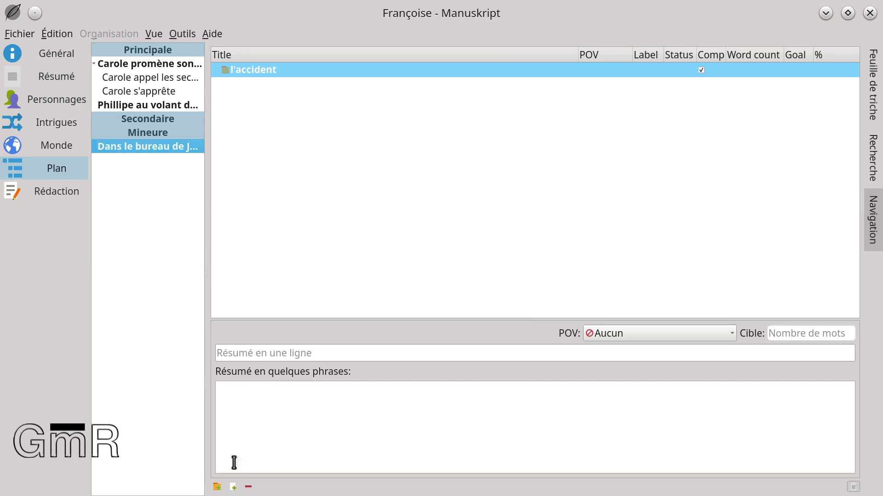
pyautogui.click(233, 489)
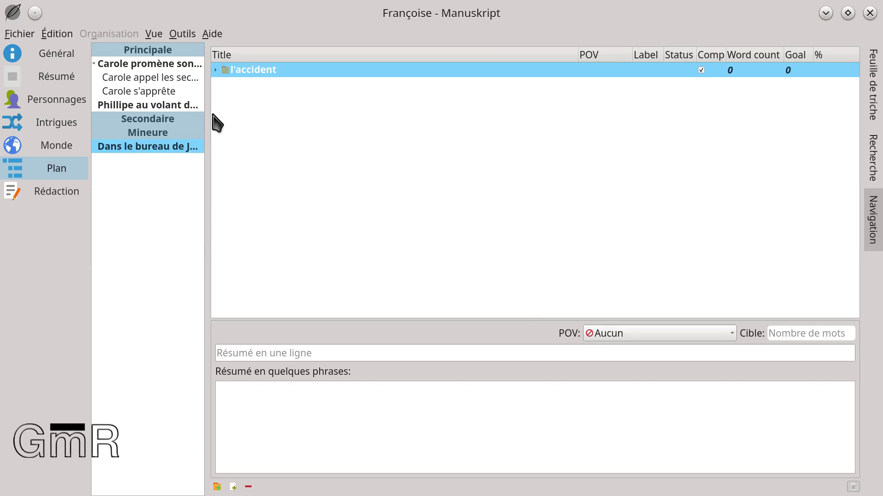
pyautogui.click(216, 70)
pyautogui.doubleClick(248, 85)
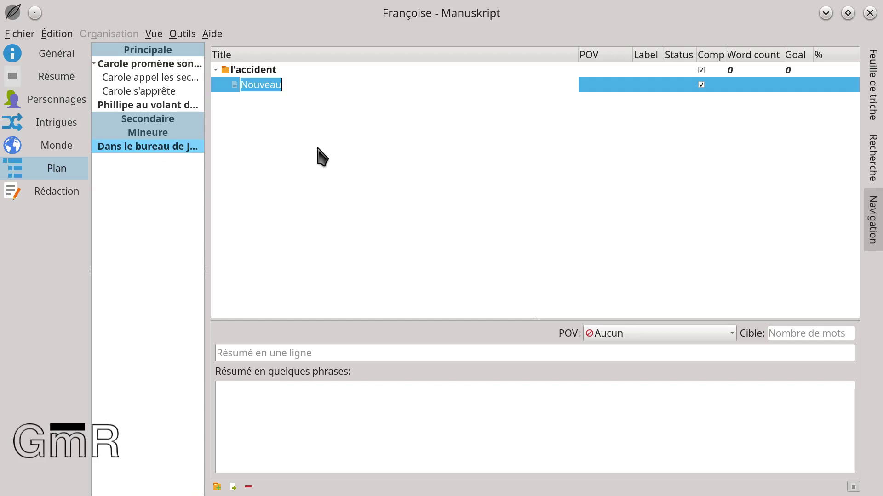
pyautogui.write('J')
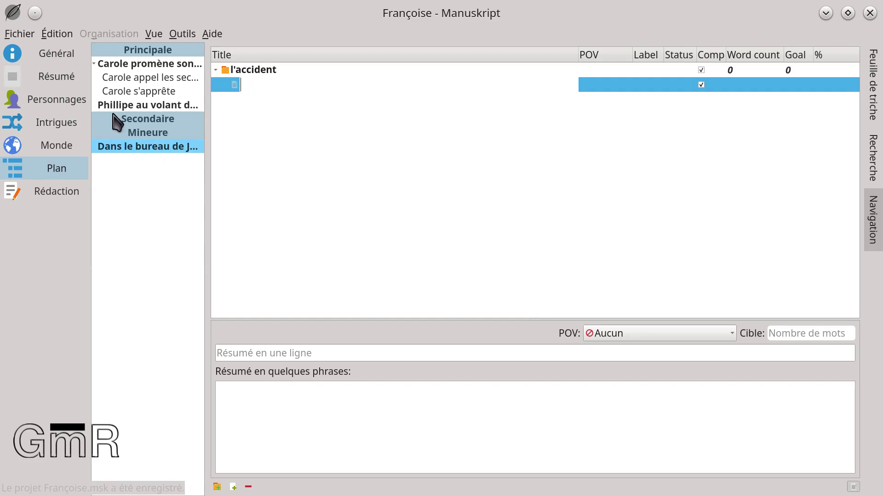
# Step: Copy the selected secondary character's name from the character sheet and use it to title the empty text item in the "l'accident" folder
pyautogui.click(43, 99)
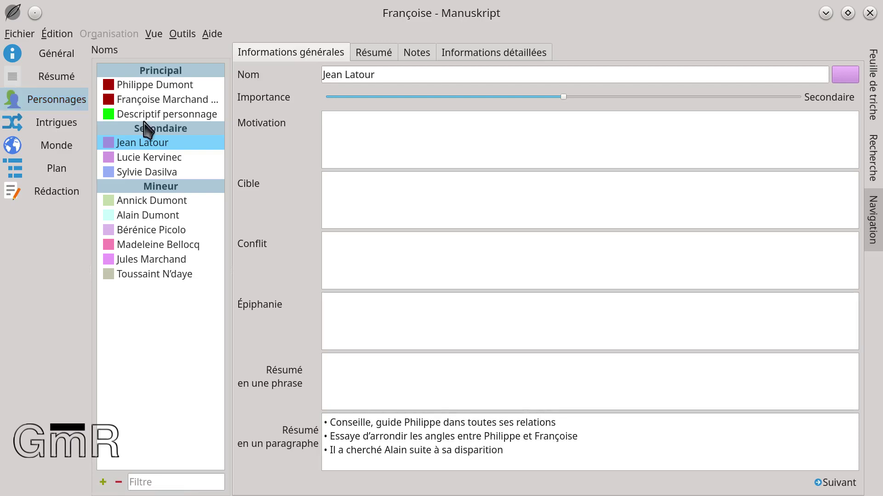
pyautogui.click(417, 74)
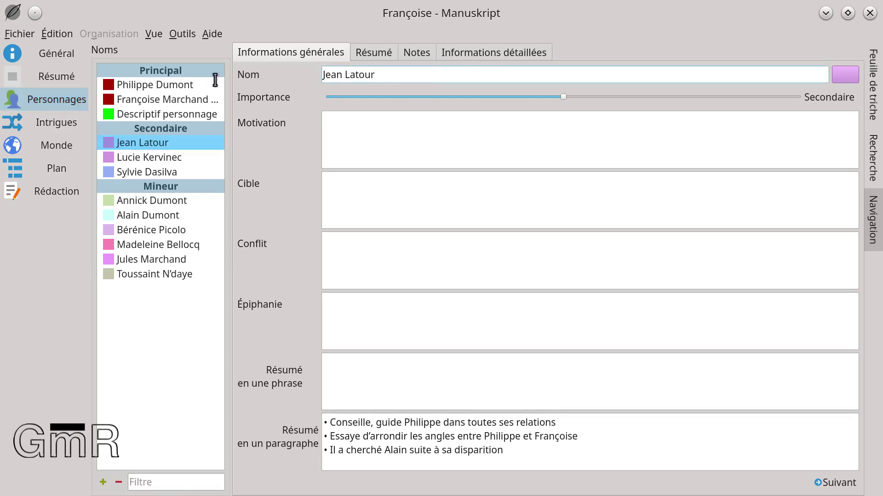
pyautogui.hotkey('ctrl', 'a')
pyautogui.hotkey('ctrl', 'c')
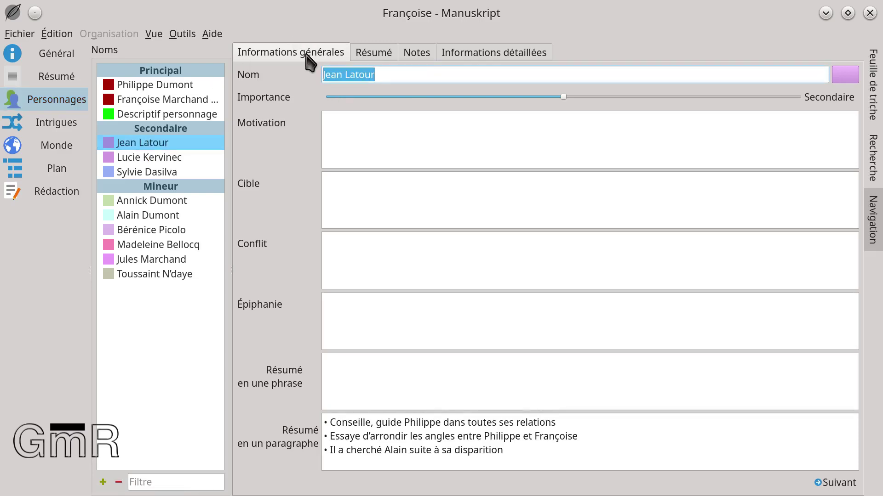
pyautogui.click(60, 171)
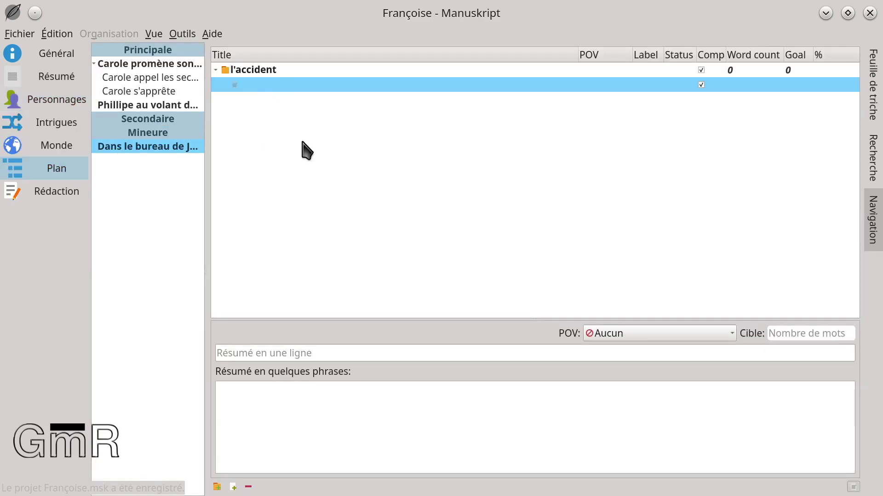
pyautogui.doubleClick(251, 88)
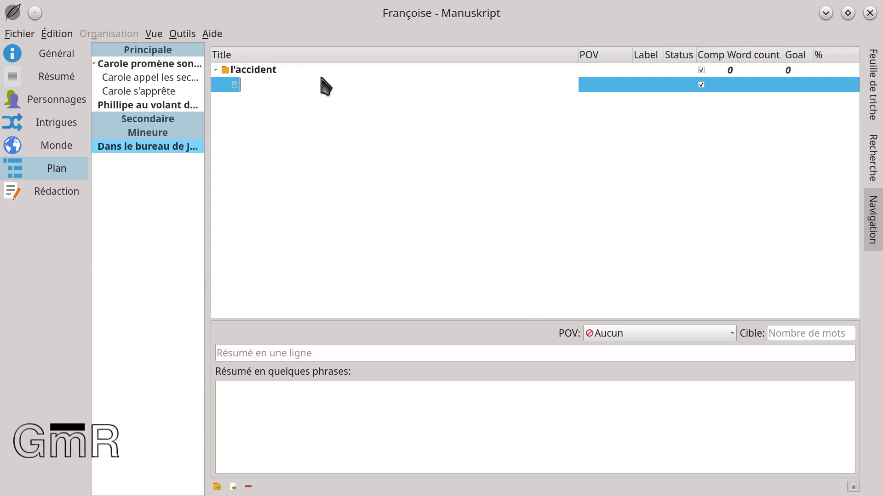
pyautogui.write('Jean Latour')
pyautogui.press('Return')
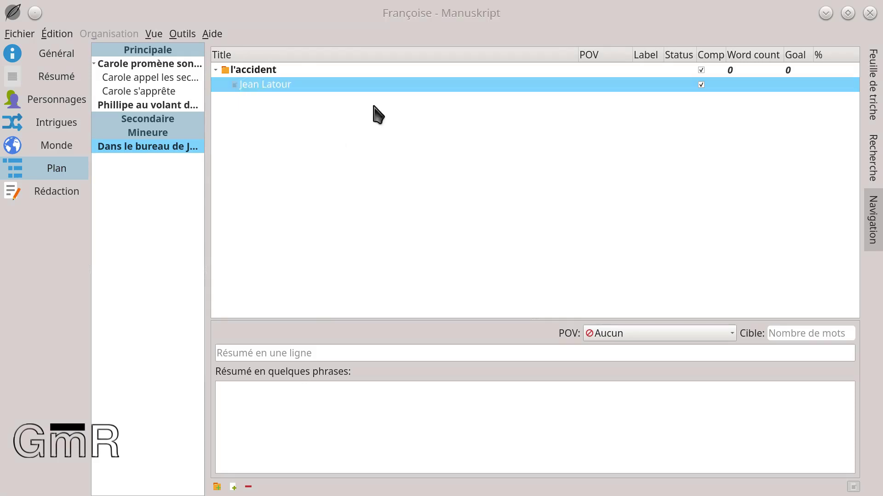
# Step: Enter a one-line summary for the text item, stating that the title character waits ("attend") for the first principal character
pyautogui.click(265, 354)
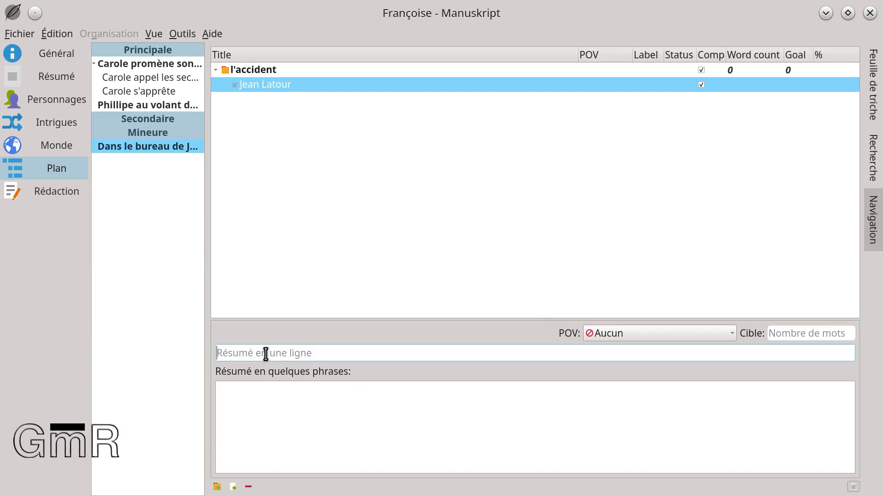
pyautogui.hotkey('ctrl', 'v')
pyautogui.write('ipe')
# Step: Save the project and insert a reference to the title character in the text item's longer summary
pyautogui.click(339, 394)
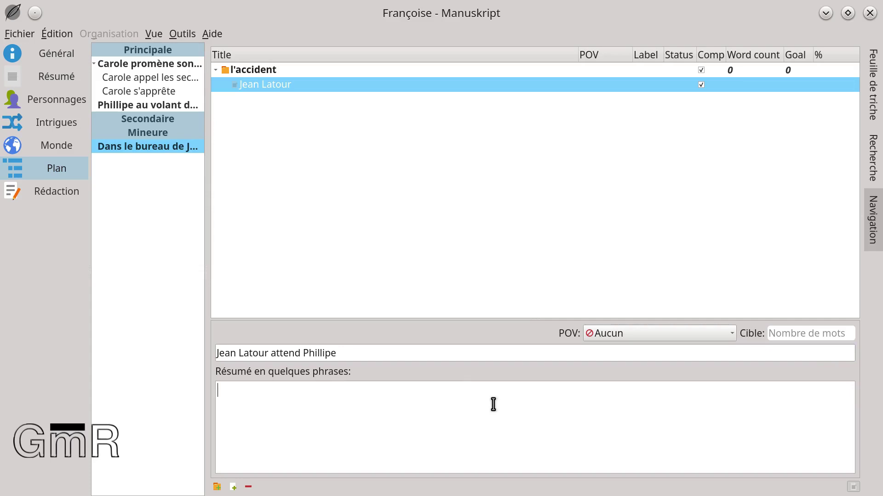
pyautogui.hotkey('ctrl', 's')
pyautogui.hotkey('ctrl', 'space')
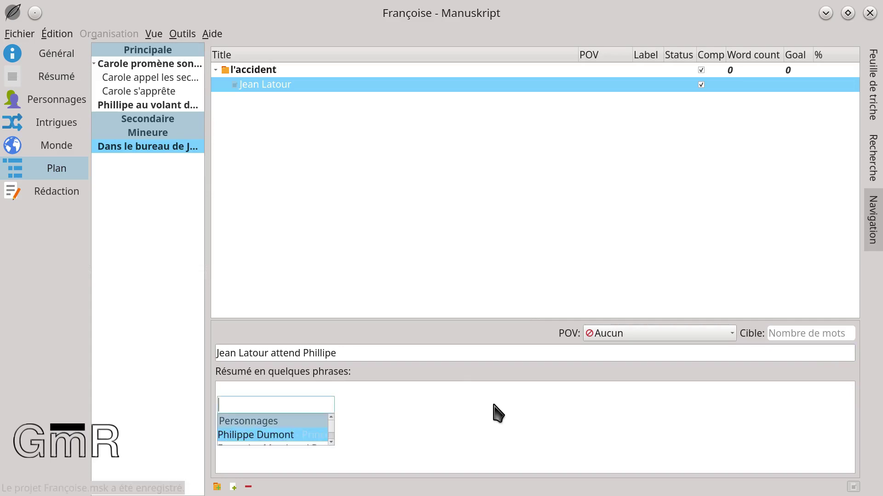
pyautogui.click(437, 413)
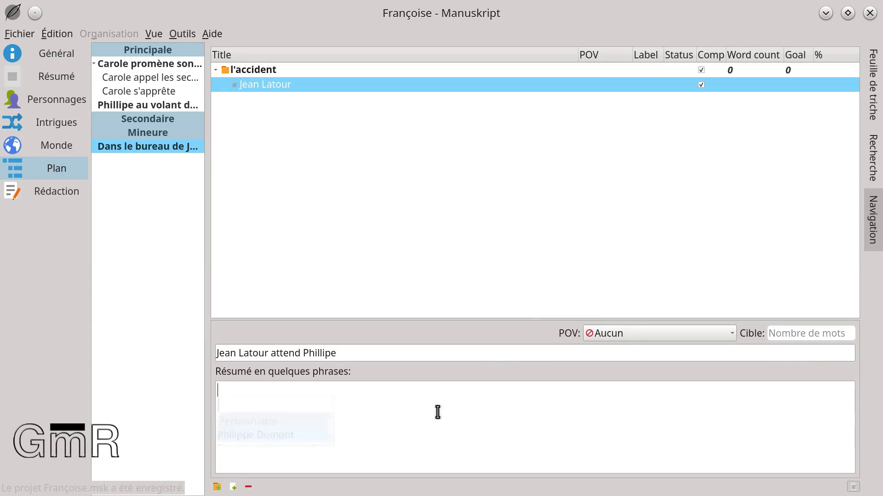
pyautogui.rightClick(404, 408)
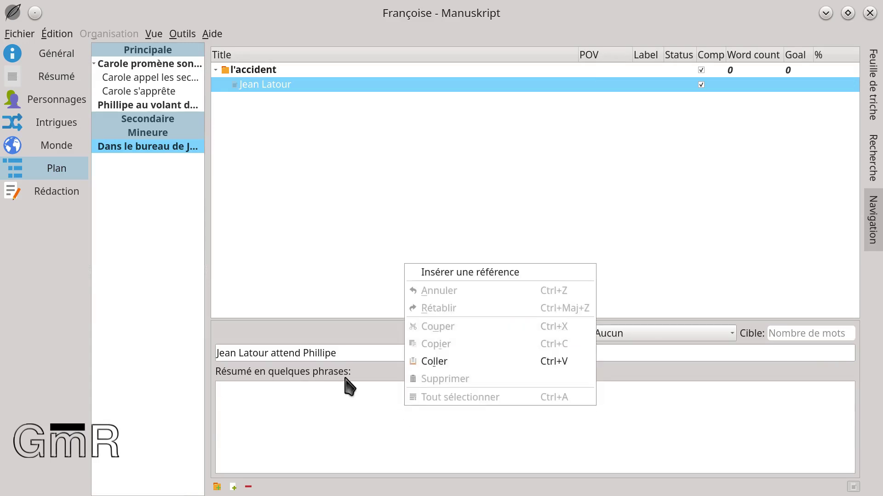
pyautogui.click(467, 275)
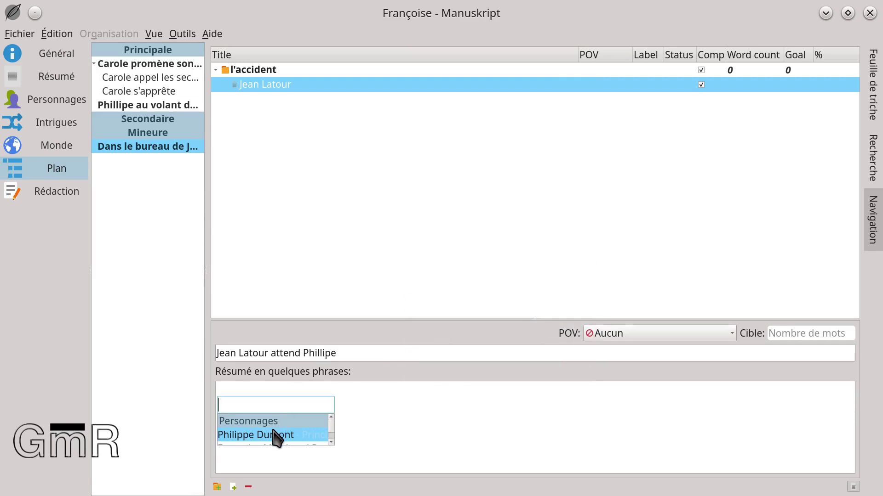
pyautogui.scroll(-2, 276, 438)
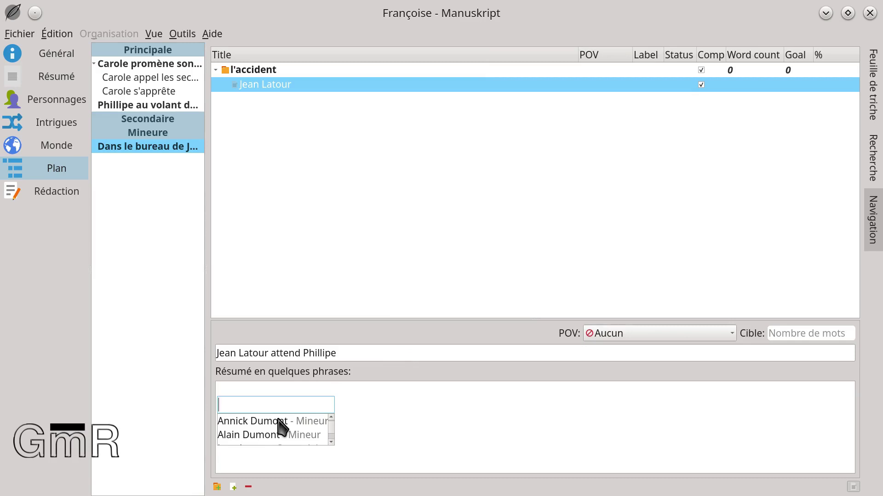
pyautogui.write('j')
pyautogui.click(279, 421)
# Step: Continue the longer summary with "attend" and a reference to the first principal character
pyautogui.write('attend')
pyautogui.hotkey('ctrl', 'space')
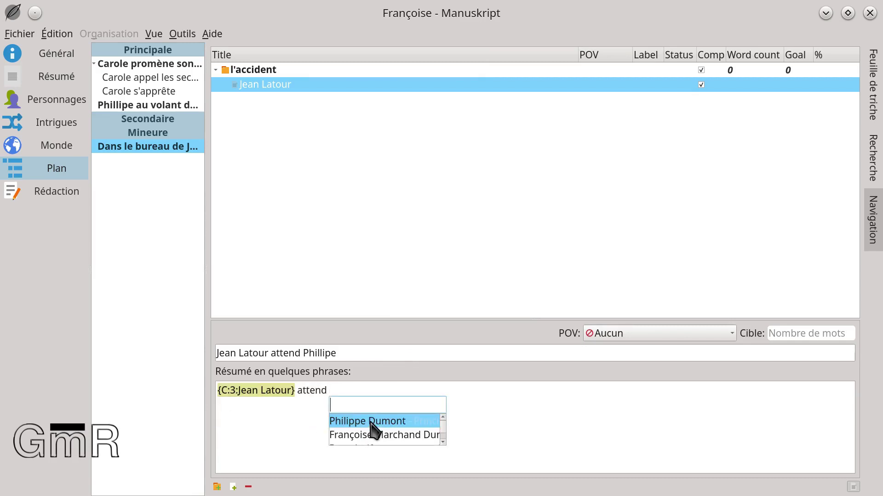
pyautogui.click(370, 420)
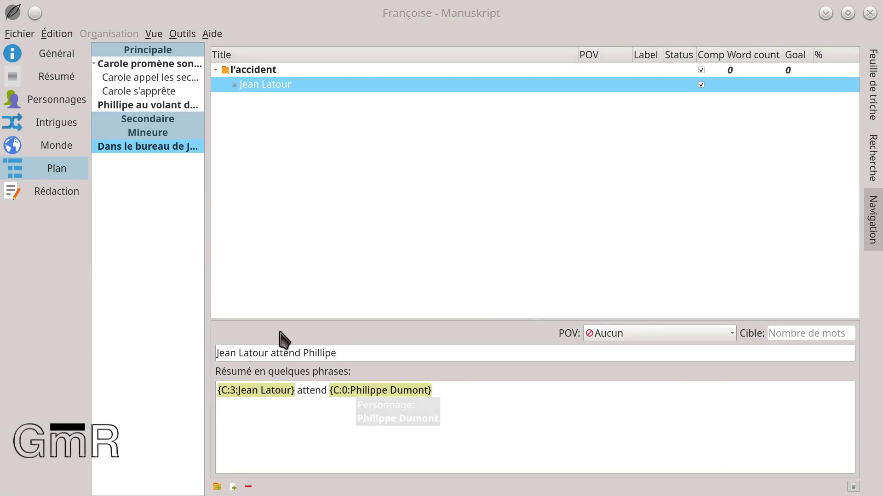
# Step: Hide and redisplay the details area beneath the outline
pyautogui.click(852, 489)
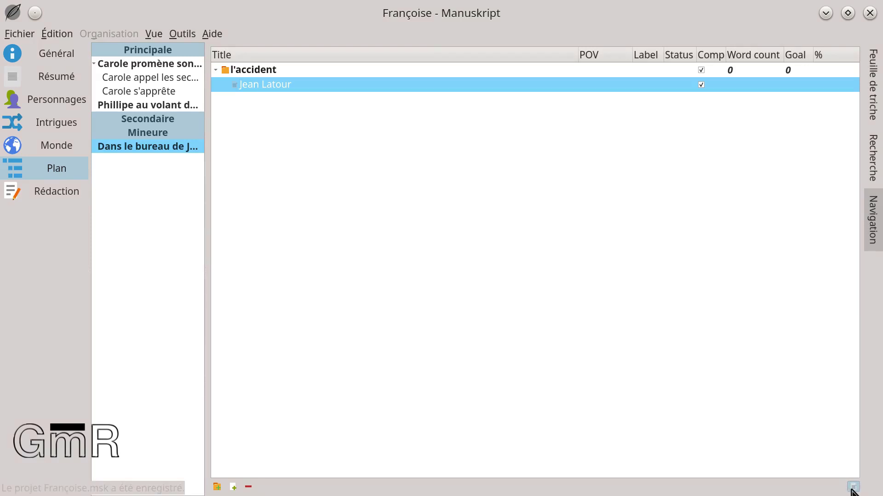
pyautogui.click(853, 489)
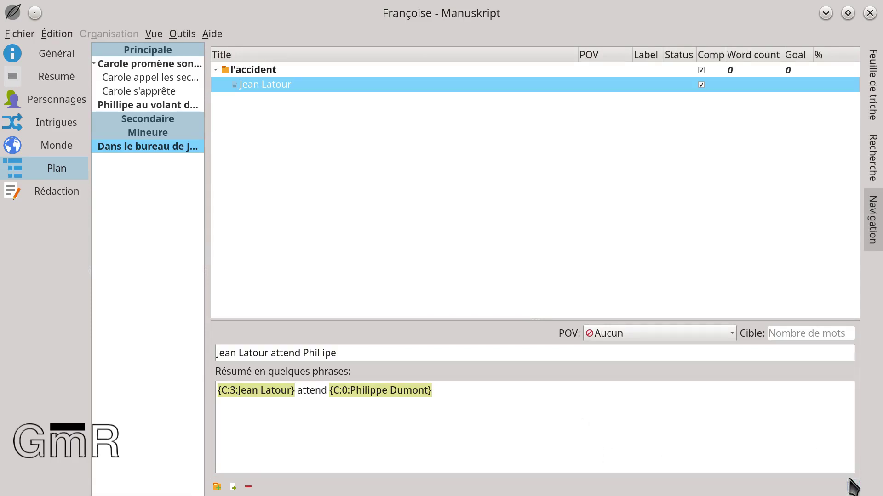
pyautogui.click(853, 488)
pyautogui.click(853, 488)
# Step: Set the text item's point of view to the secondary character used in its title
pyautogui.click(650, 334)
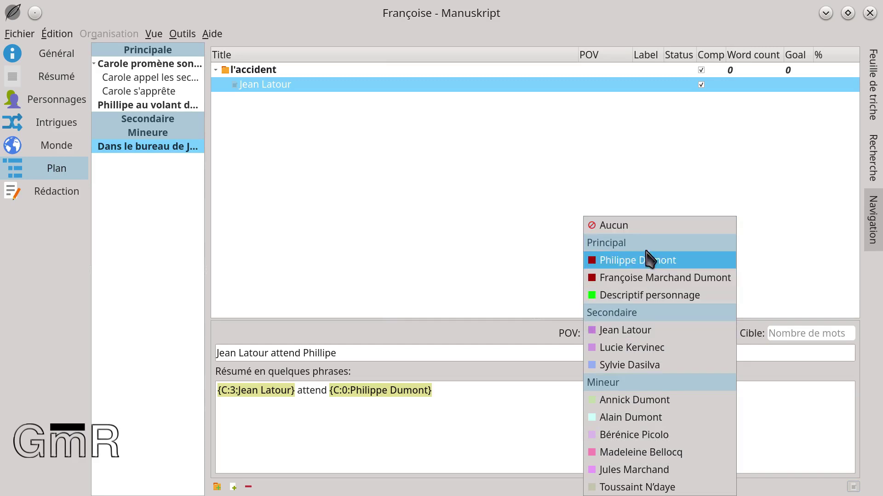
pyautogui.click(651, 334)
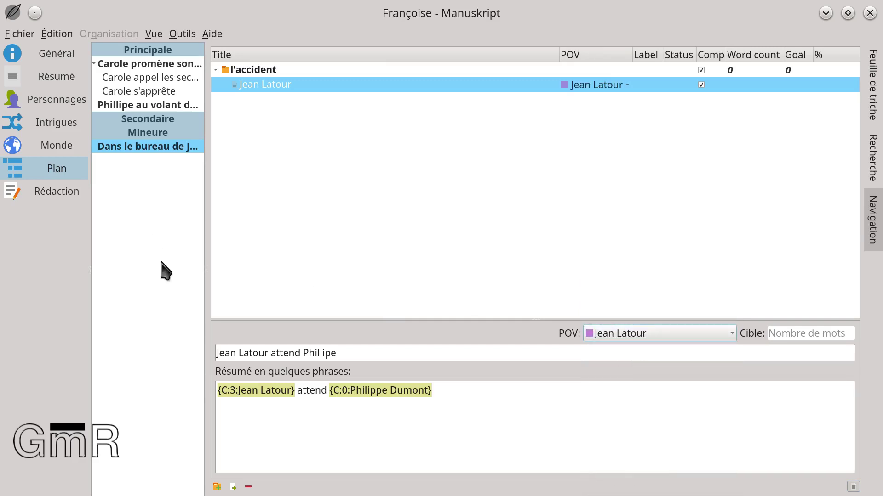
# Step: Append a reference to the "Fauteuil" world entry to the longer summary, filtering the references with "fa"
pyautogui.click(464, 393)
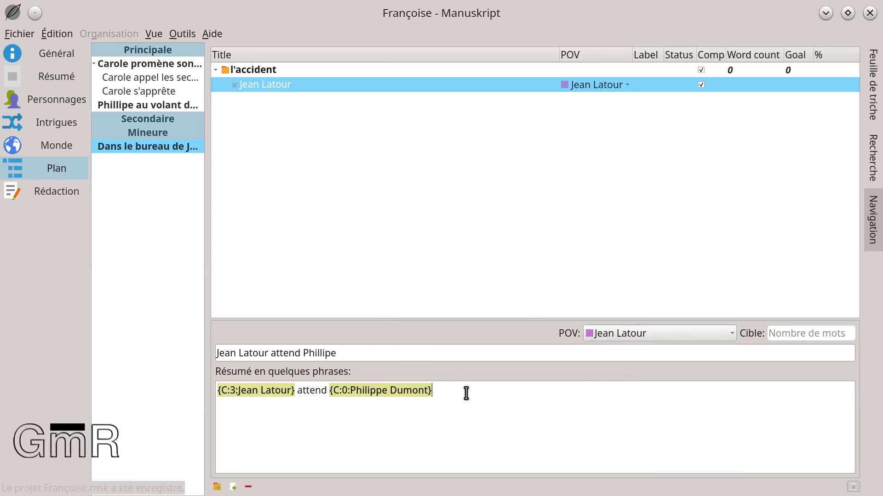
pyautogui.rightClick(466, 394)
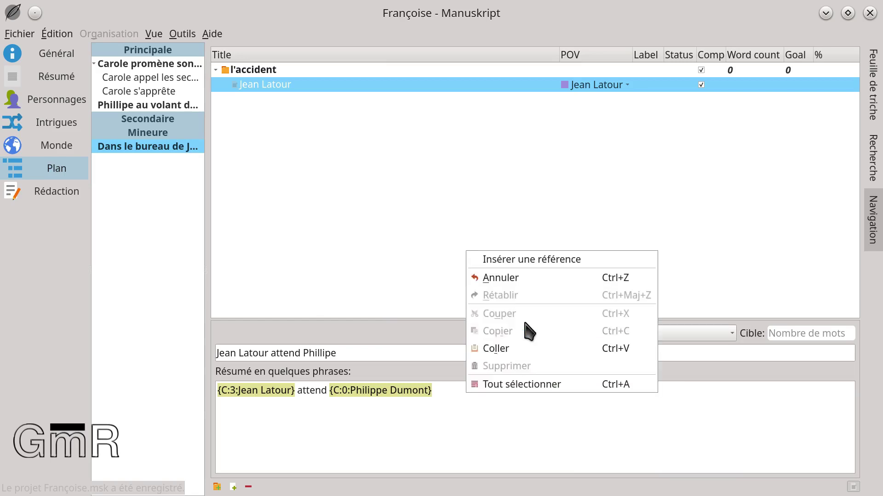
pyautogui.click(534, 262)
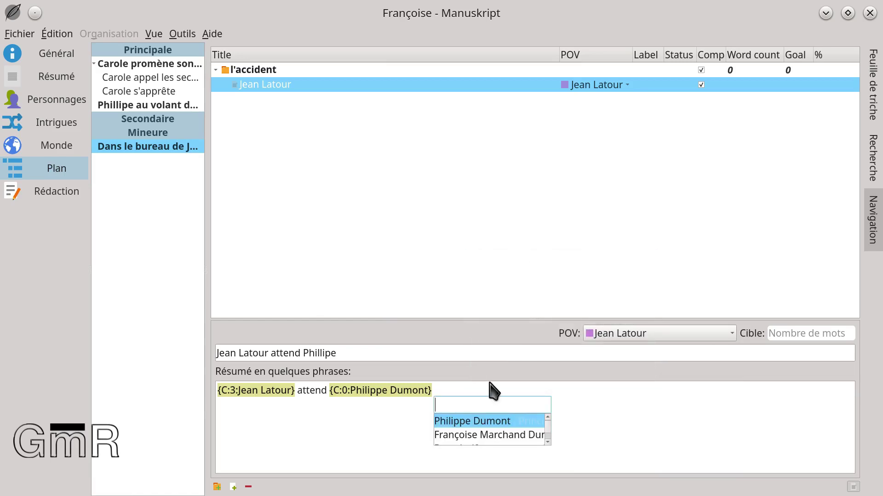
pyautogui.write('fa')
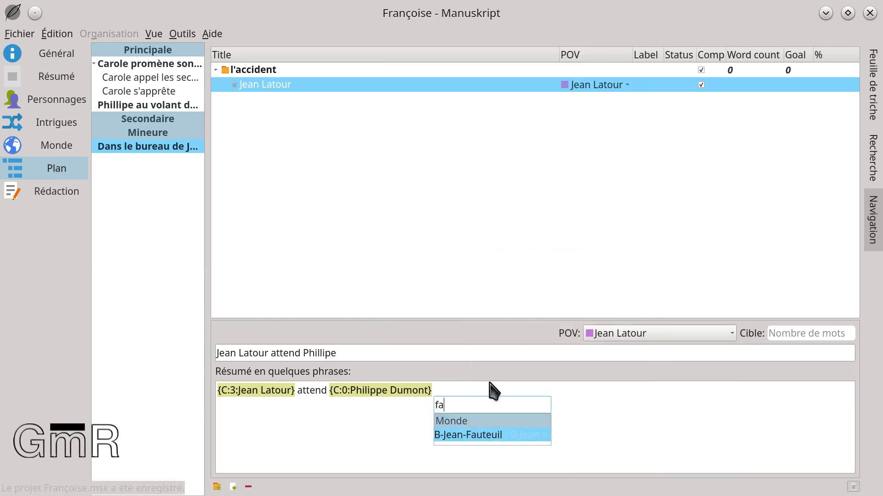
pyautogui.click(465, 437)
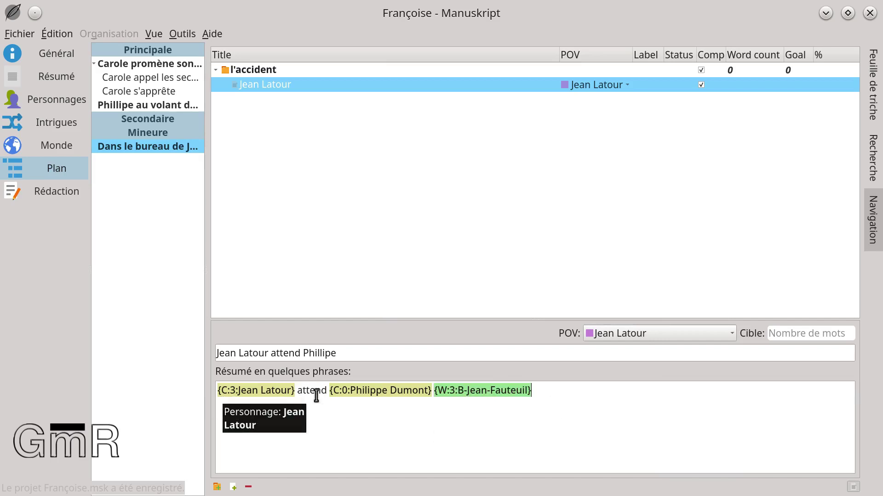
# Step: Insert "dans son" between the principal character reference and the world reference in the longer summary
pyautogui.click(431, 391)
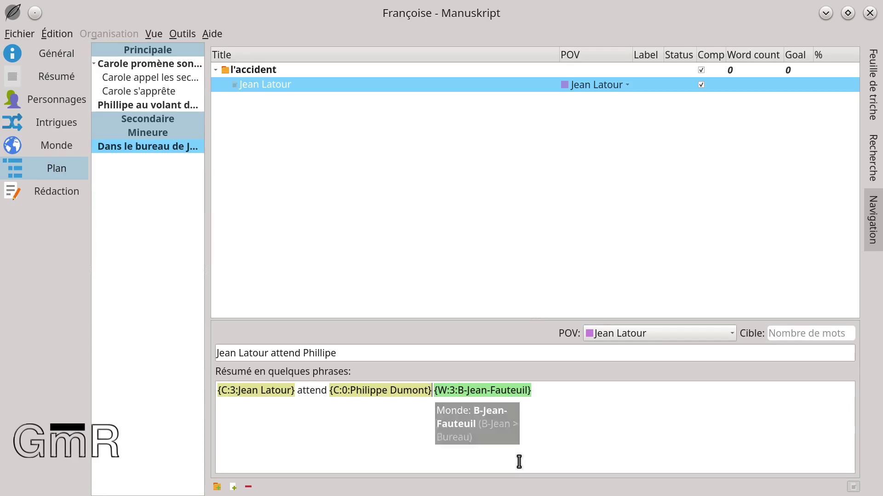
pyautogui.write('dans ')
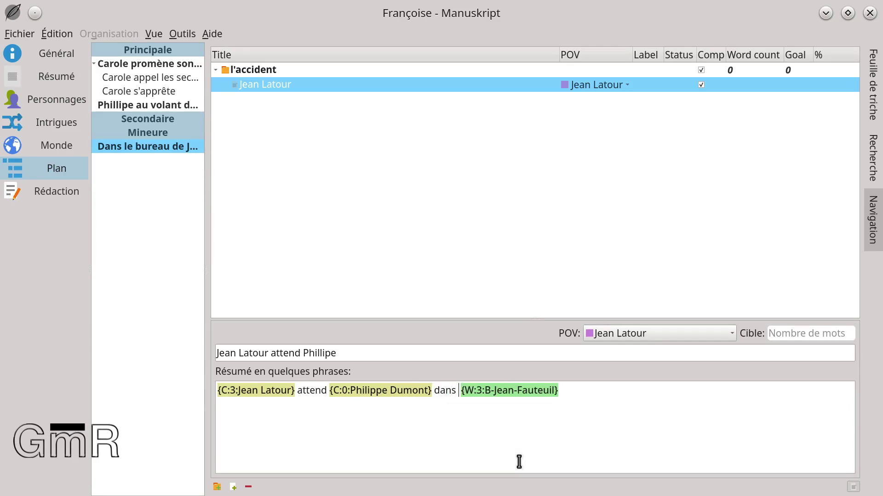
pyautogui.write('son')
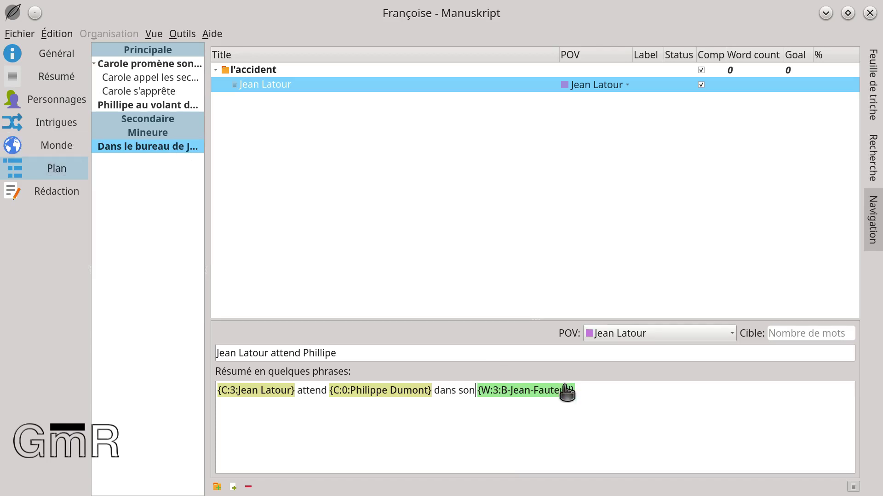
pyautogui.click(584, 391)
# Step: Try a word count target of 100 for the text item, replace it with 50, and save the project
pyautogui.click(840, 330)
pyautogui.write('100')
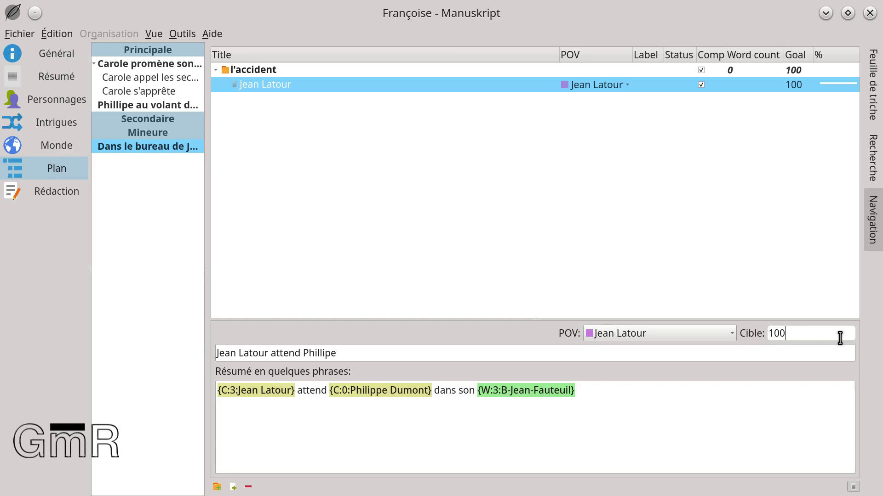
pyautogui.press('BackSpace')
pyautogui.press('BackSpace')
pyautogui.press('BackSpace')
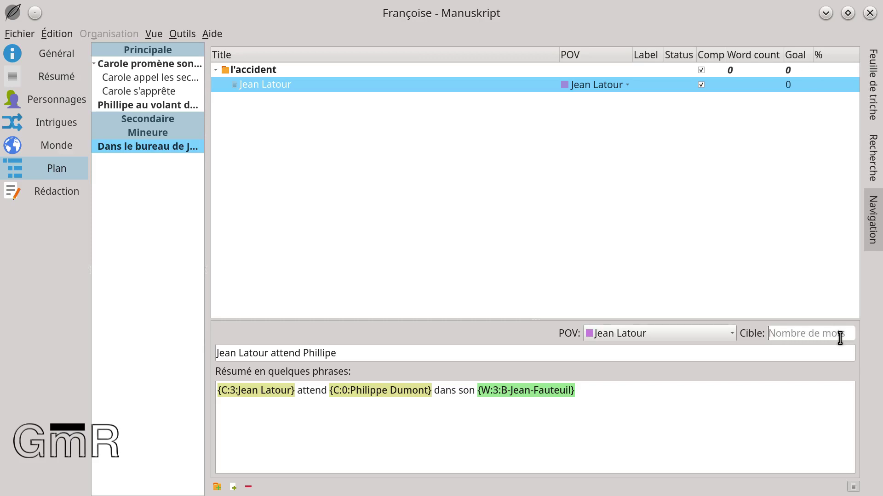
pyautogui.write('50')
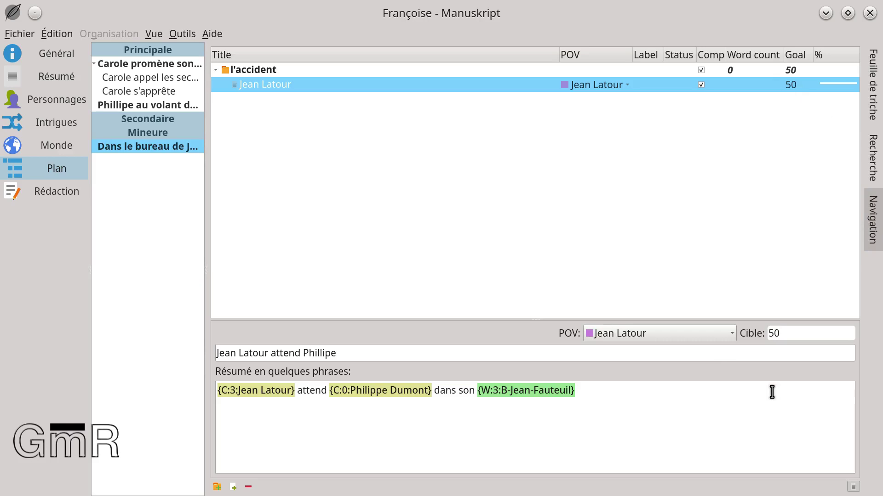
pyautogui.hotkey('ctrl', 's')
pyautogui.click(257, 88)
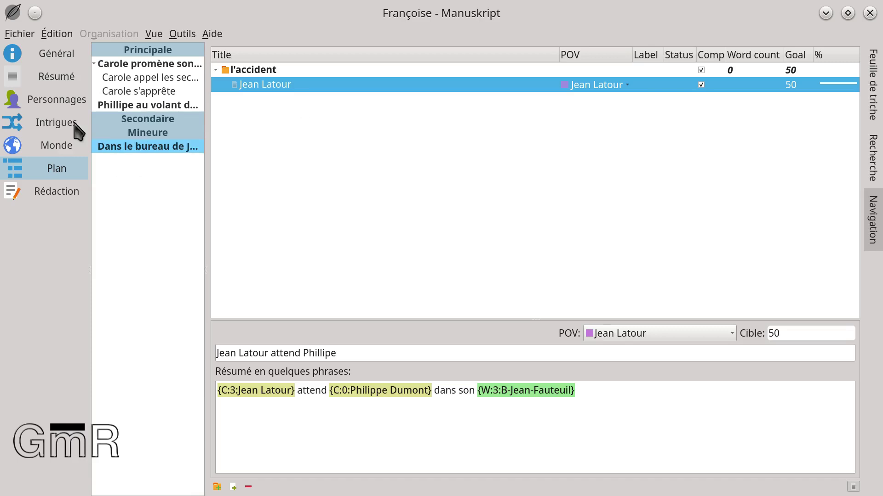
# Step: Review the minor office plot, add a new plot to the project, and open it for editing
pyautogui.click(55, 125)
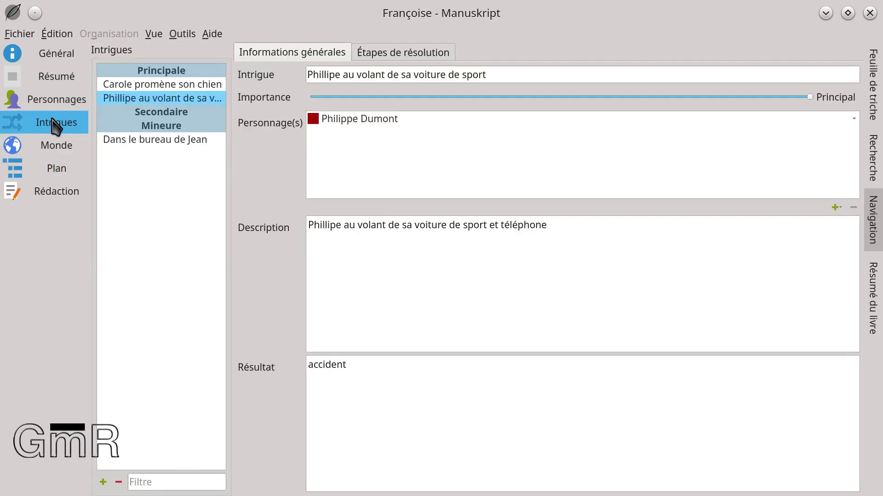
pyautogui.click(161, 139)
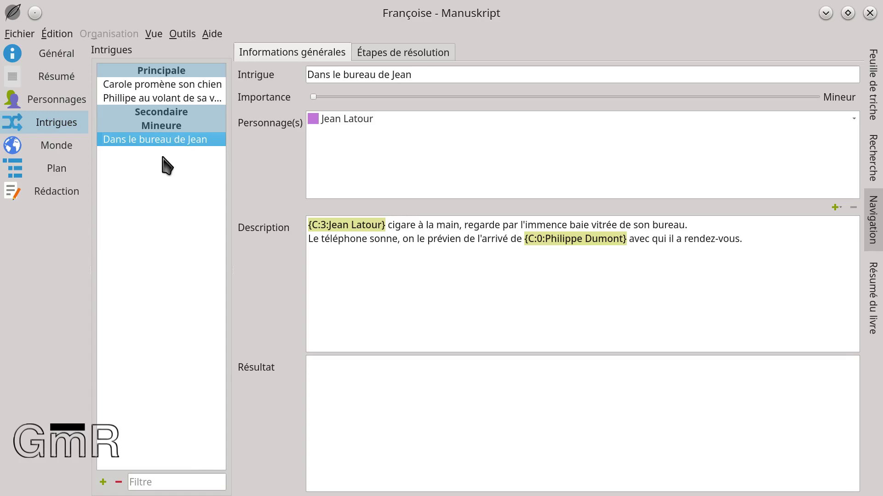
pyautogui.click(103, 483)
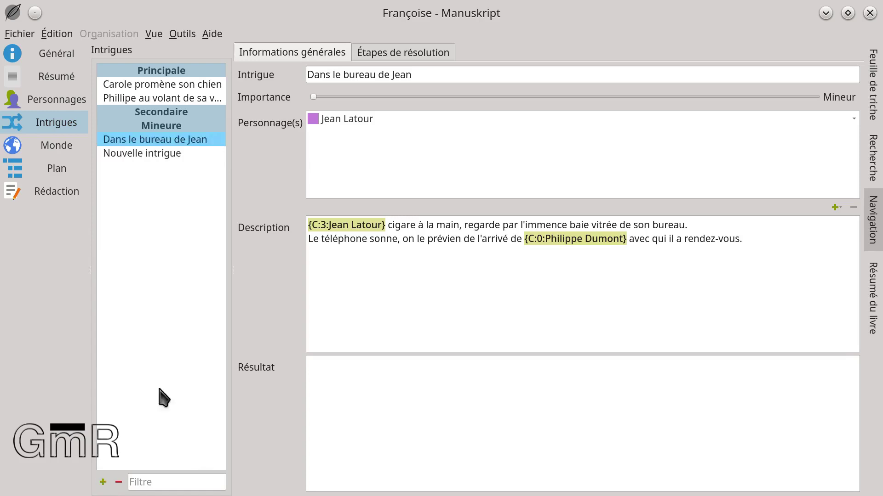
pyautogui.click(165, 155)
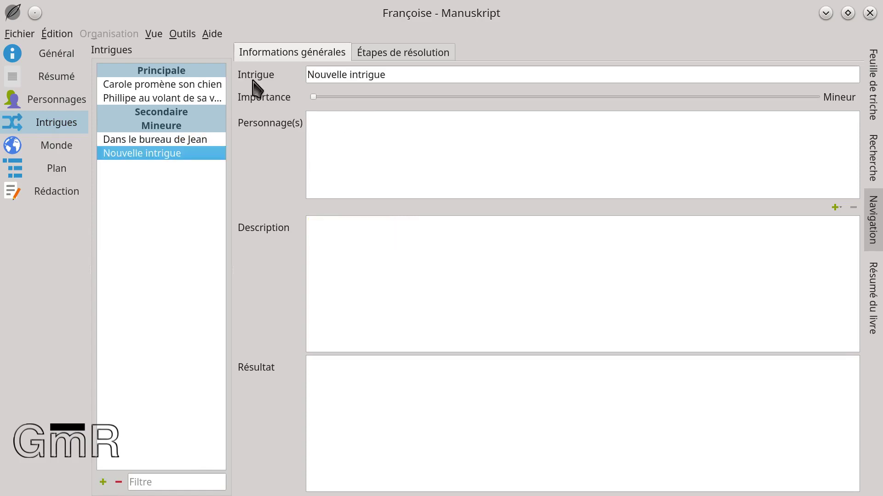
# Step: Delete the newly added plot, then widen the plot list in the outline view
pyautogui.click(118, 486)
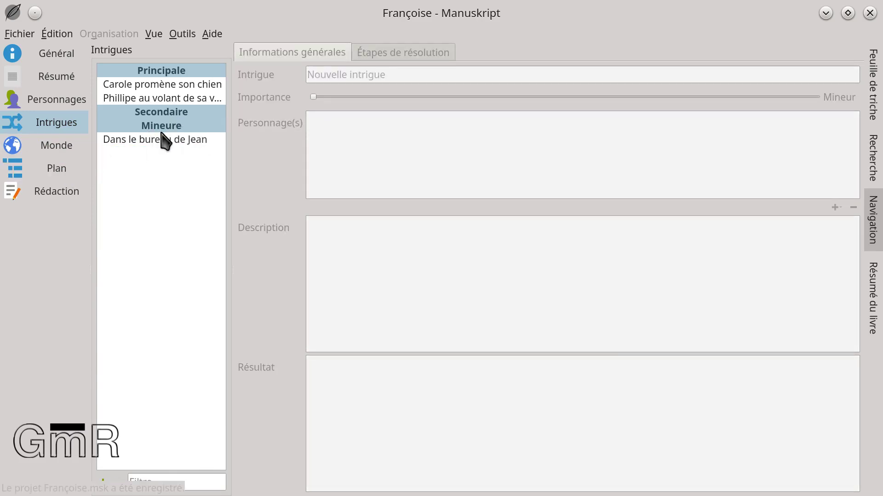
pyautogui.click(63, 176)
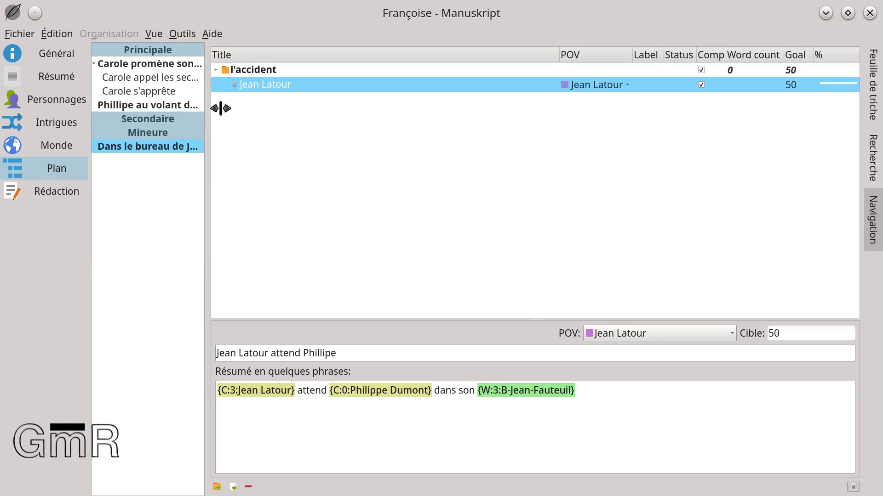
pyautogui.moveTo(221, 109); pyautogui.dragTo(254, 107)
# Step: Add the dog-walking plot's "s'apprête" step to the outline and move it into the "l'accident" folder
pyautogui.moveTo(156, 95)
pyautogui.mouseDown()
pyautogui.moveTo(300, 120)
pyautogui.moveTo(170, 95)
pyautogui.mouseUp()
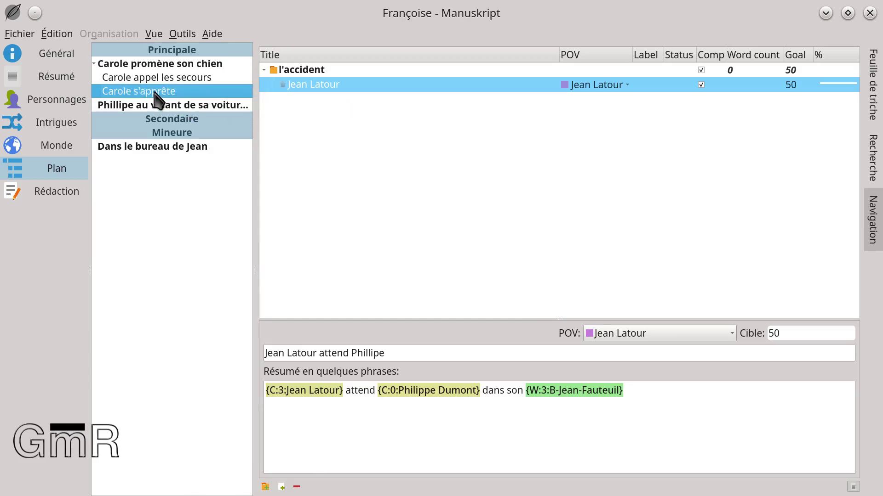
pyautogui.moveTo(156, 92); pyautogui.dragTo(378, 130)
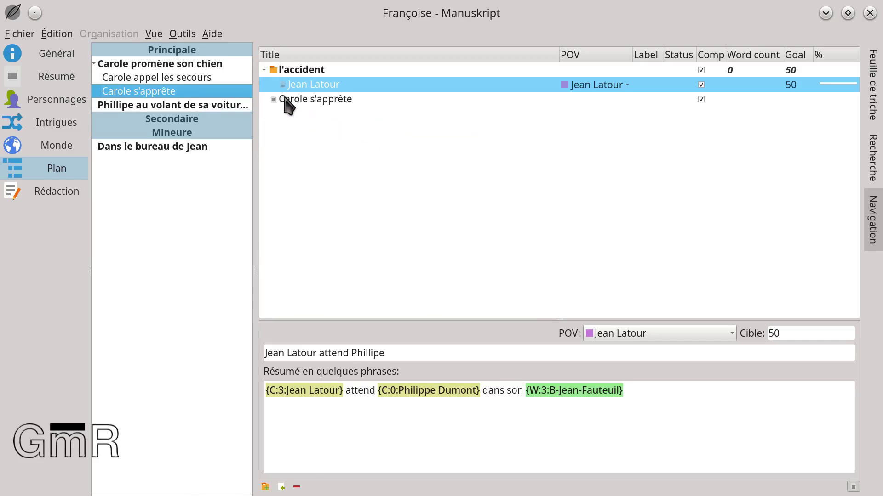
pyautogui.click(264, 70)
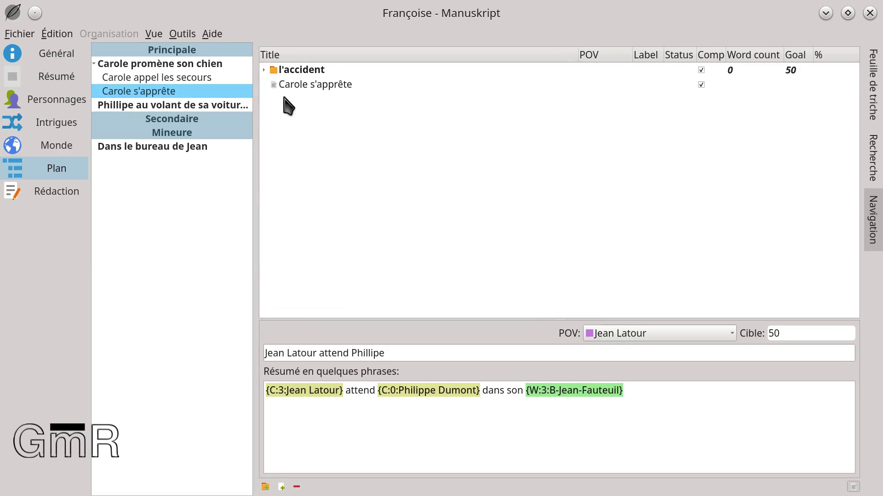
pyautogui.moveTo(294, 92); pyautogui.dragTo(309, 81)
pyautogui.click(264, 70)
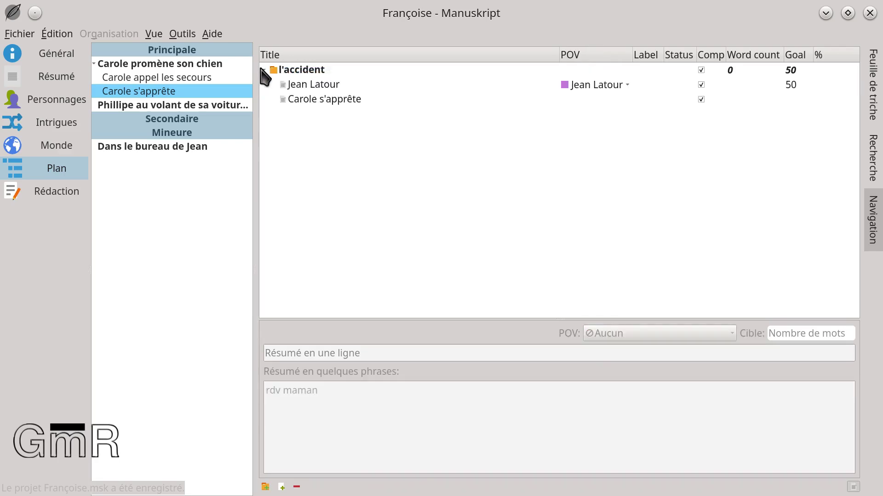
# Step: Compare the two text items in the "l'accident" folder and review the point of view choices and longer summary of the "s'apprête" item
pyautogui.click(308, 87)
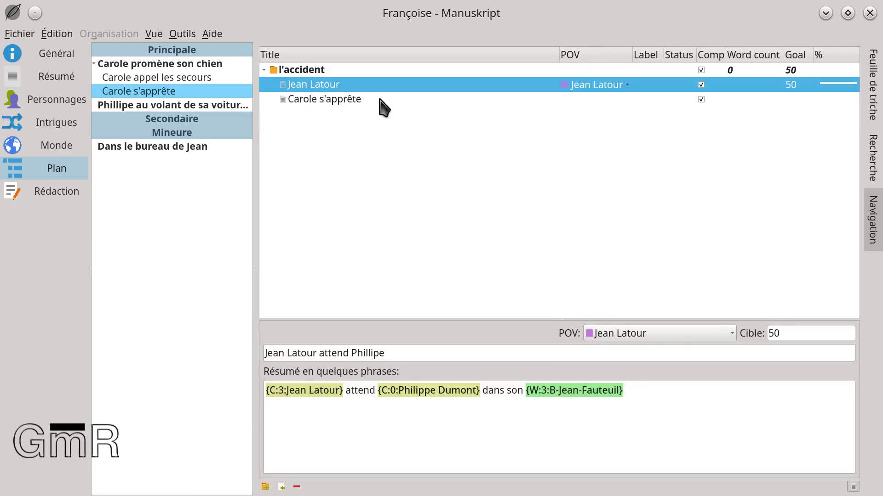
pyautogui.click(353, 99)
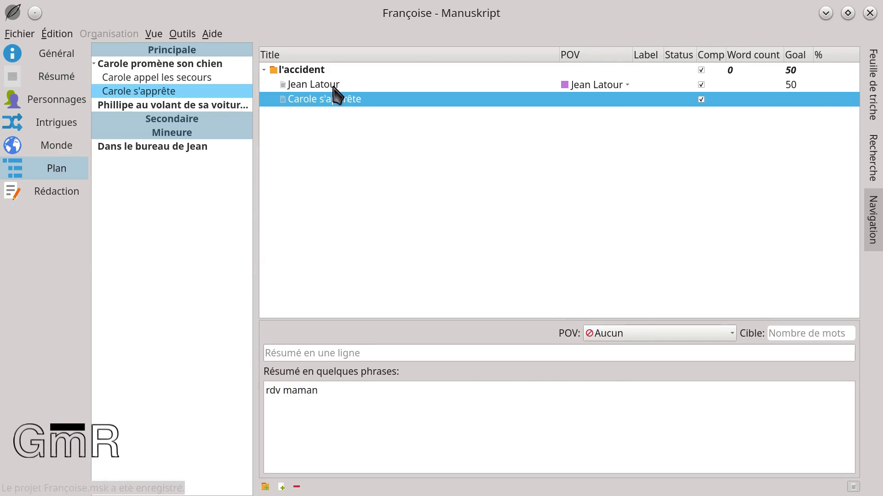
pyautogui.click(333, 87)
pyautogui.click(357, 102)
pyautogui.click(658, 339)
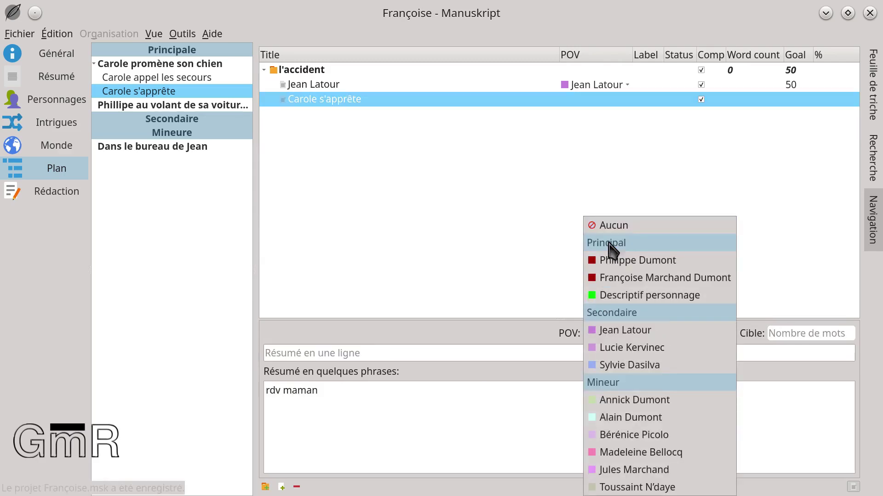
pyautogui.click(611, 229)
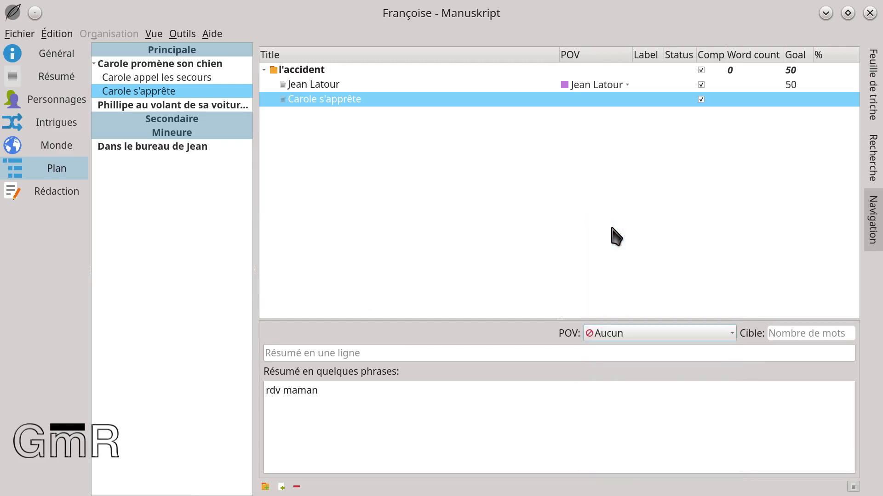
pyautogui.click(667, 340)
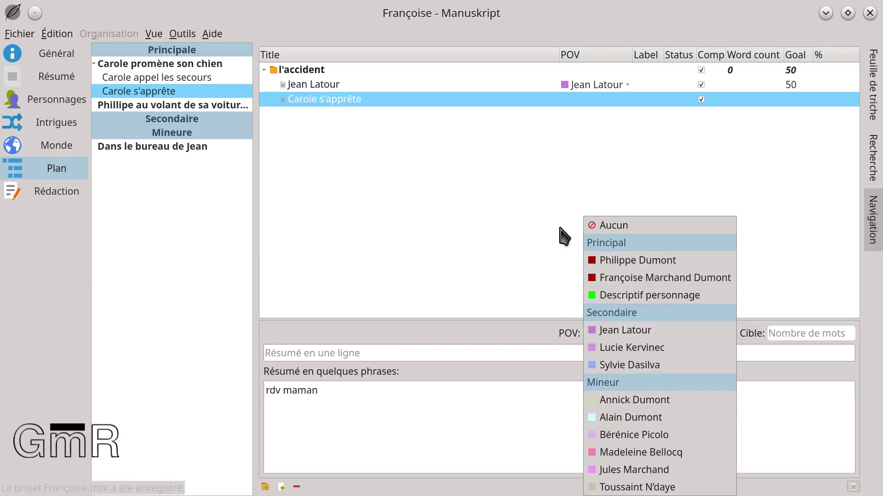
pyautogui.click(611, 228)
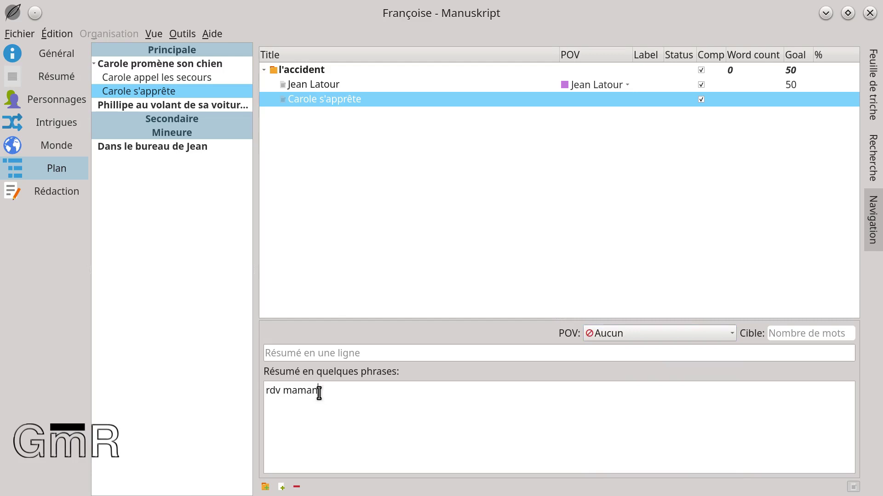
pyautogui.moveTo(319, 392); pyautogui.dragTo(244, 402)
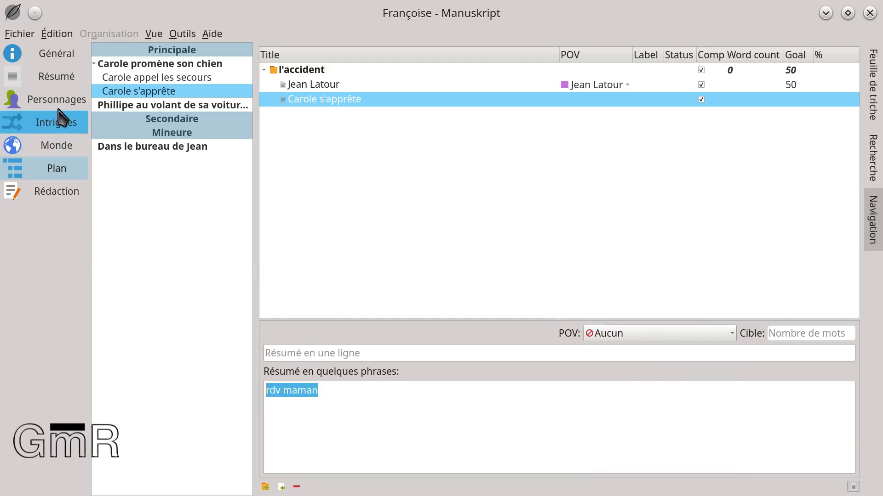
# Step: Review the general information of the two principal plots and the minor office plot
pyautogui.click(53, 125)
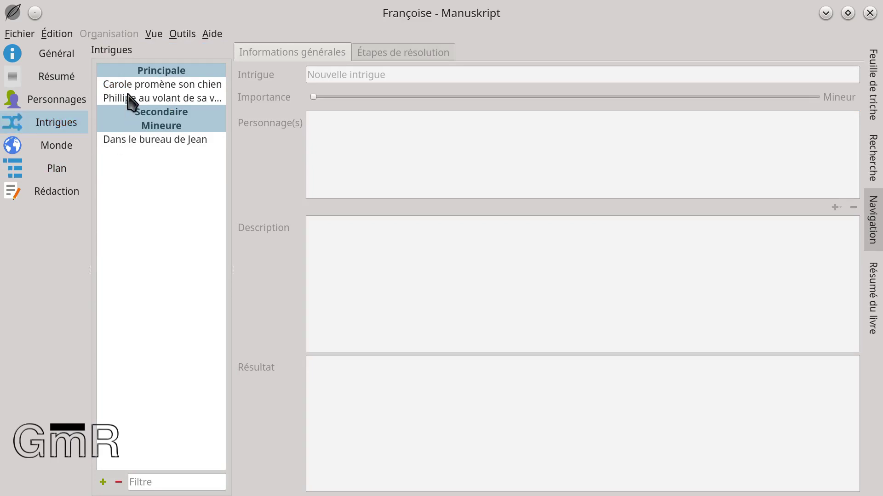
pyautogui.click(141, 85)
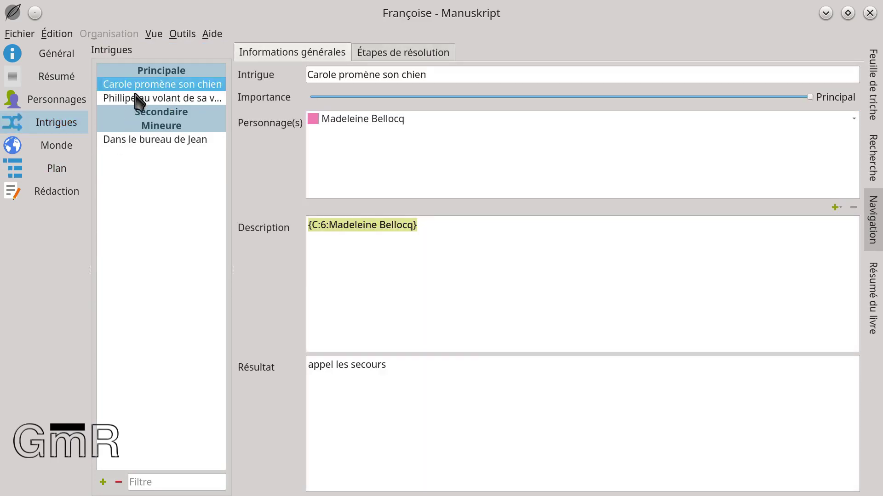
pyautogui.click(136, 100)
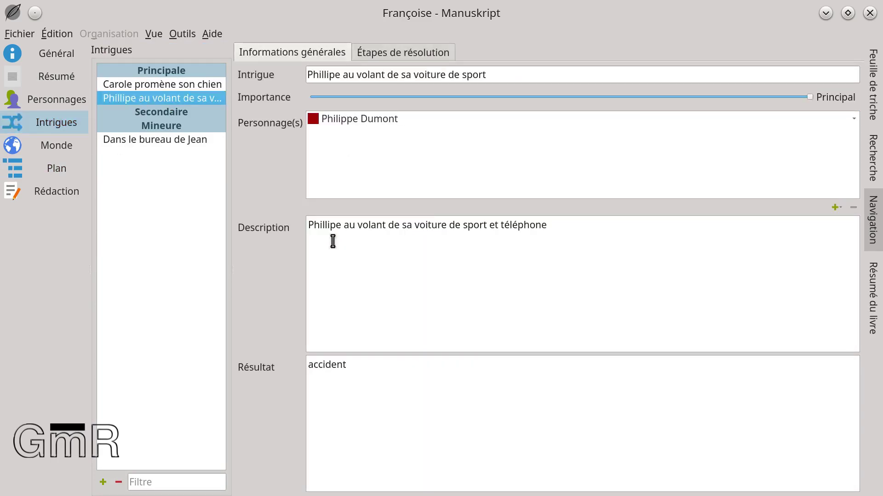
pyautogui.click(186, 140)
pyautogui.click(189, 99)
# Step: Add the dog-walking plot's "appel les secours" step to the outline and place it inside the "l'accident" folder
pyautogui.click(50, 176)
pyautogui.moveTo(184, 78); pyautogui.dragTo(335, 155)
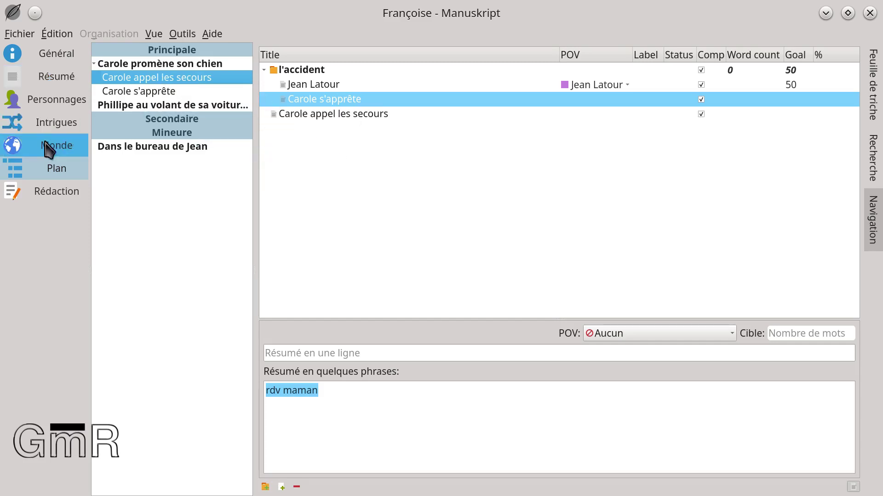
pyautogui.click(68, 122)
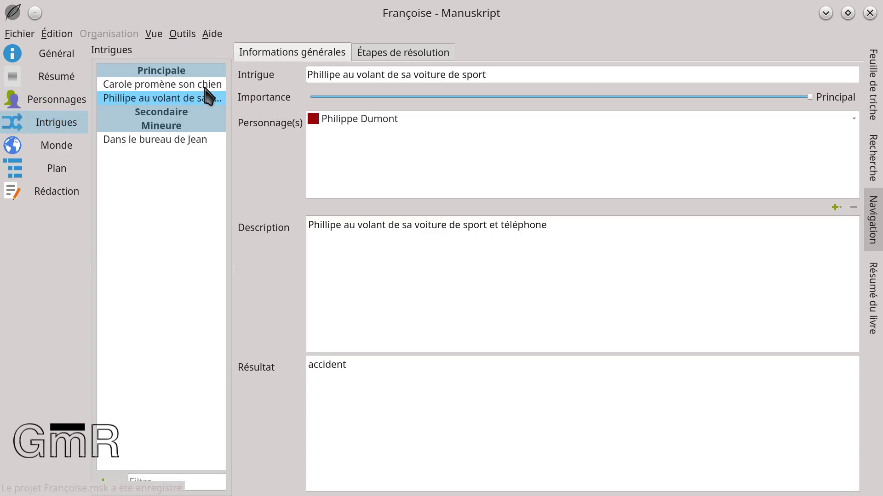
pyautogui.click(151, 85)
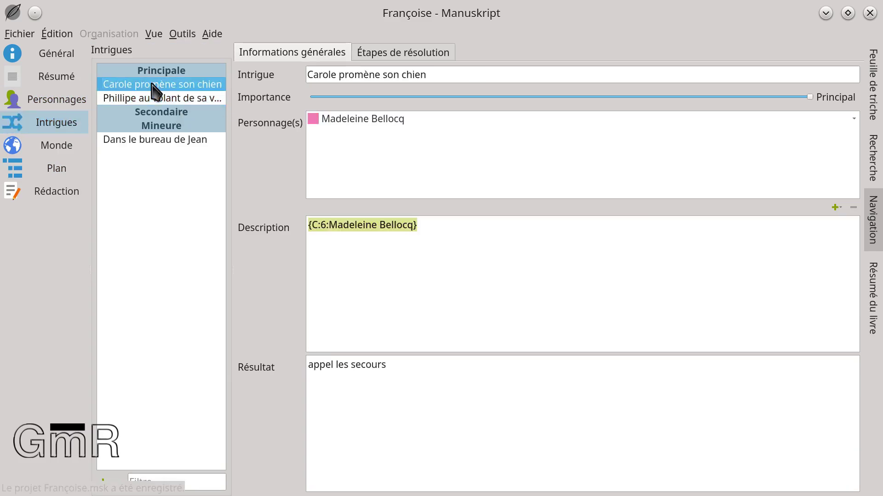
pyautogui.click(181, 102)
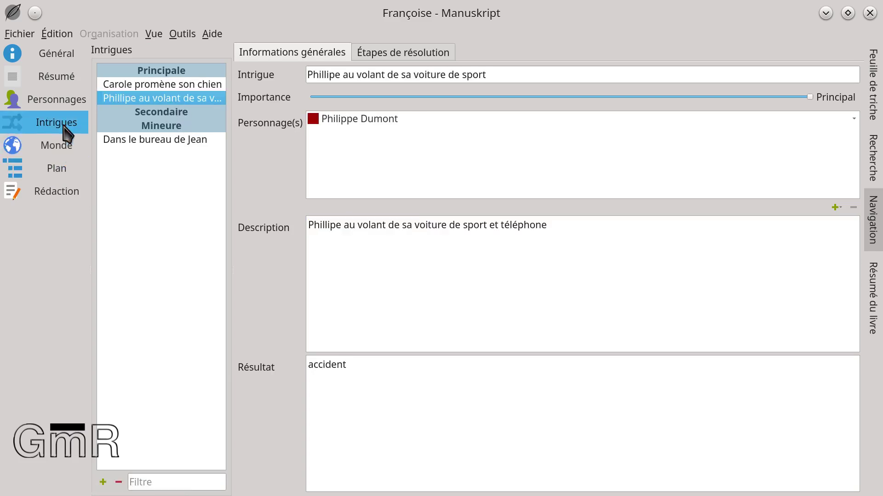
pyautogui.click(59, 175)
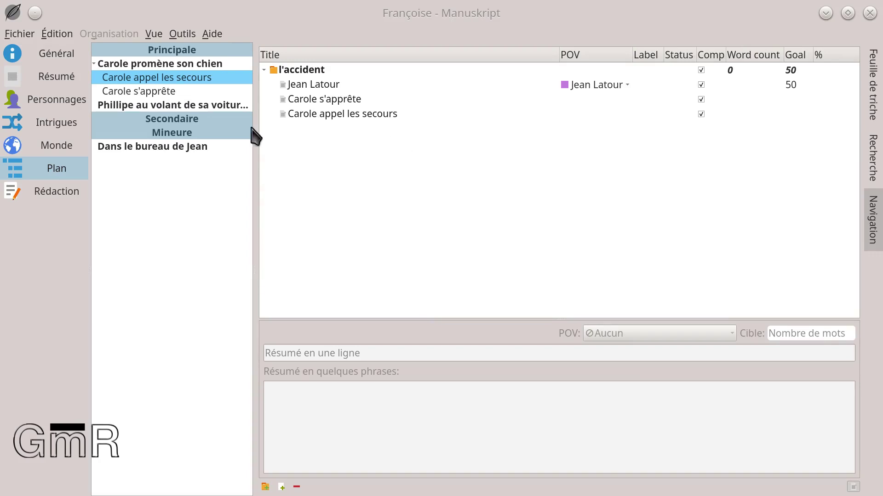
# Step: Compare the resolution steps of the sports-car plot and the dog-walking plot, including the summaries of the latter's steps
pyautogui.click(228, 107)
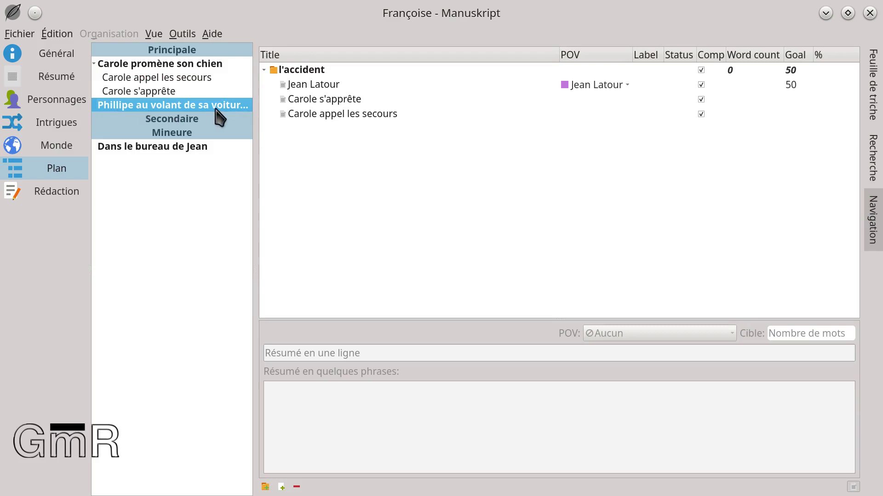
pyautogui.click(58, 128)
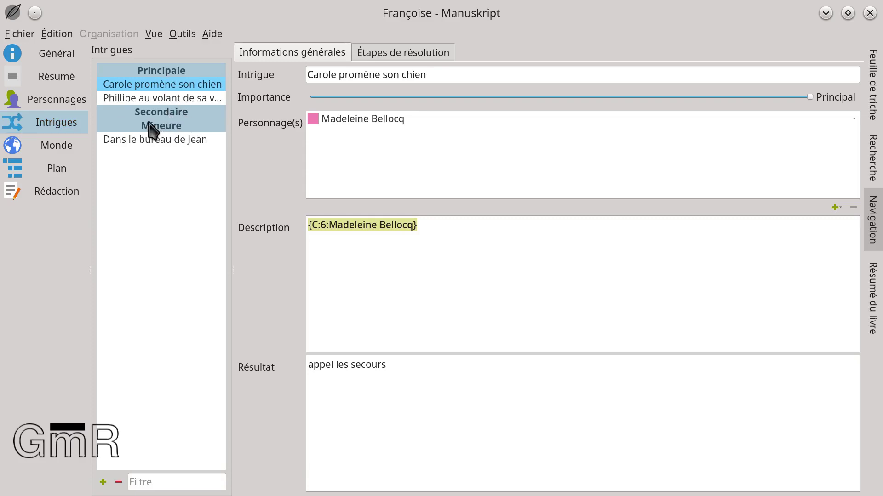
pyautogui.click(153, 100)
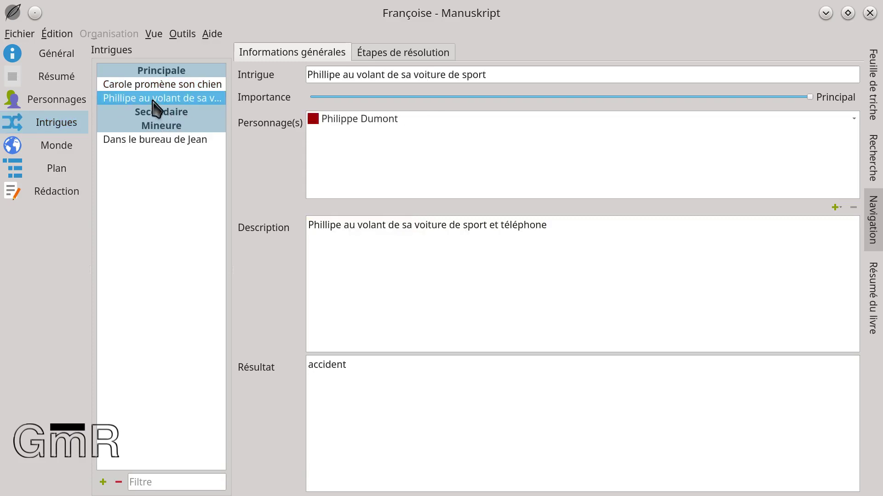
pyautogui.click(390, 59)
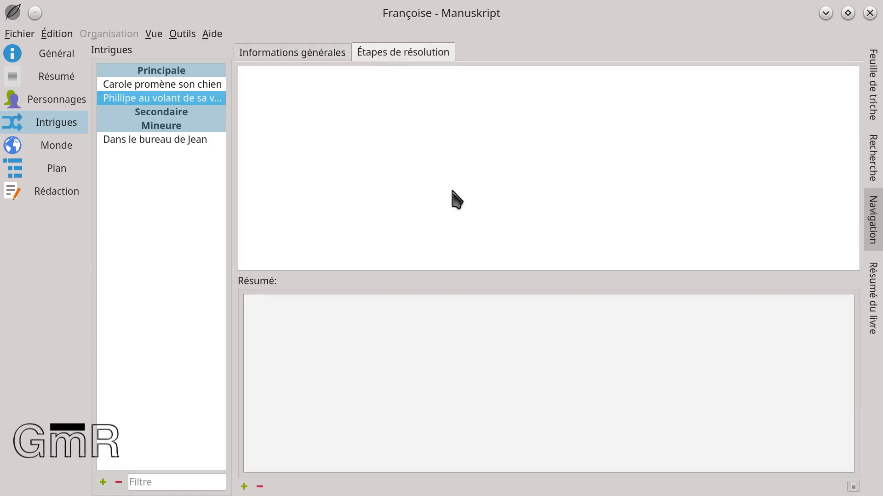
pyautogui.click(185, 85)
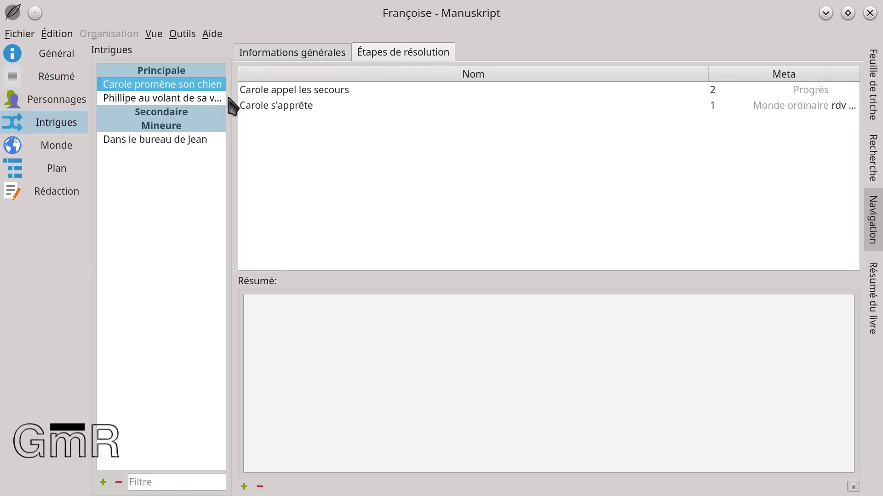
pyautogui.click(306, 92)
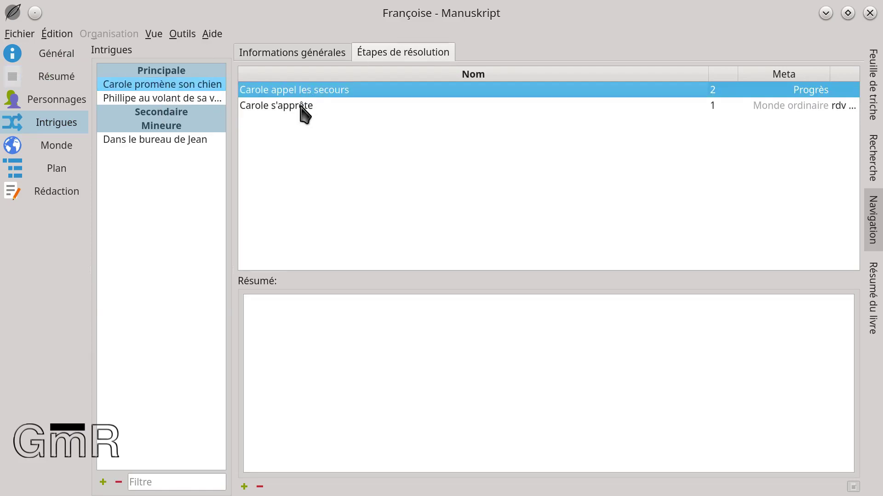
pyautogui.click(301, 106)
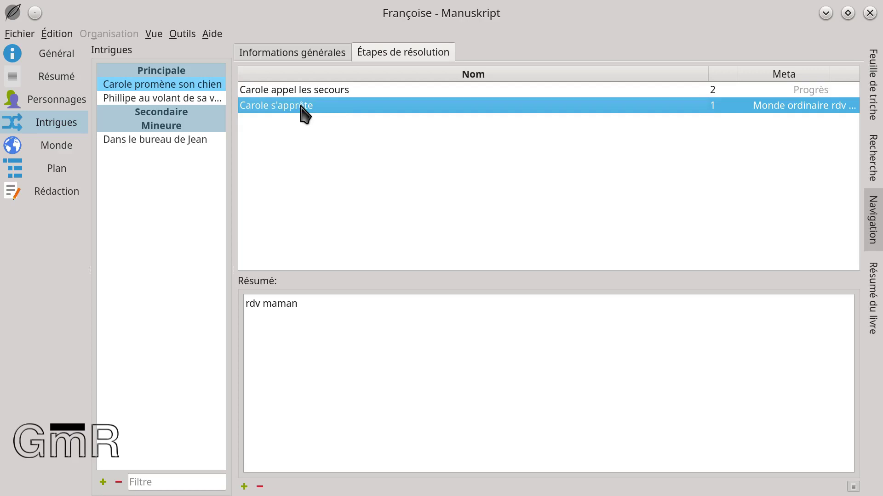
# Step: Add a new resolution step to the sports-car plot
pyautogui.click(186, 101)
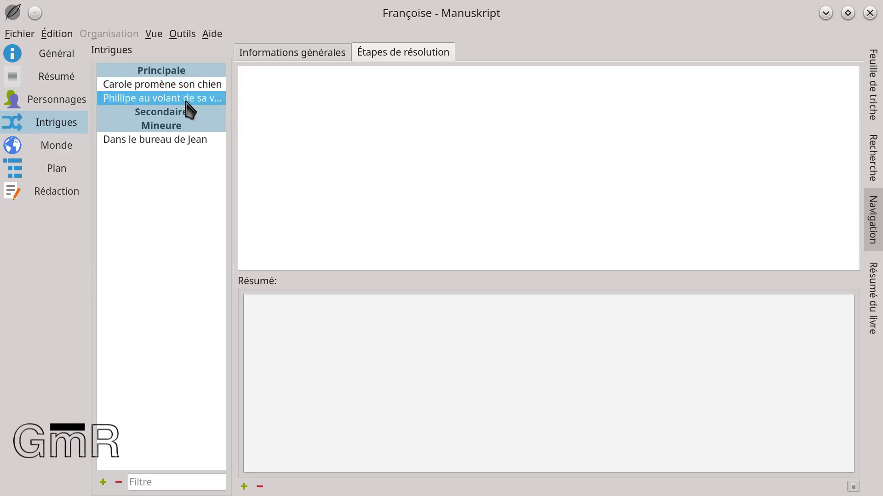
pyautogui.click(244, 487)
pyautogui.click(272, 90)
pyautogui.click(275, 94)
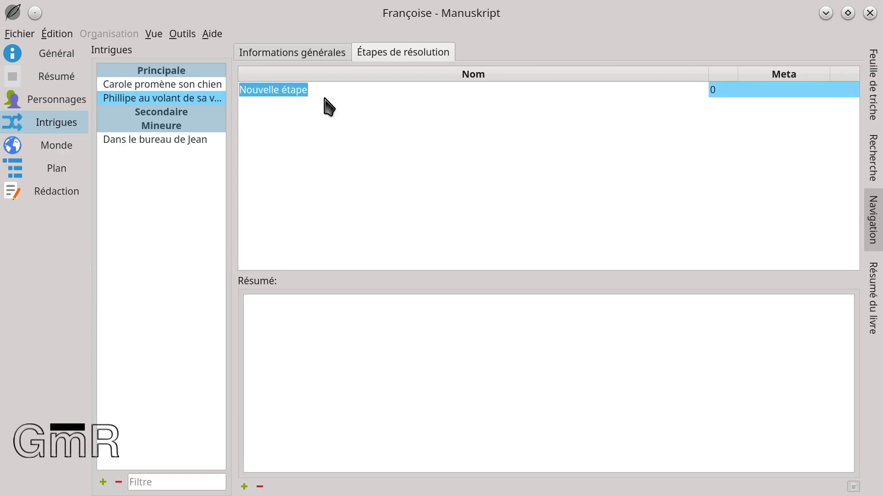
# Step: Name the new resolution step with the principal character's full name, copied from the character sheet, followed by "conduit sa voiture de sport"
pyautogui.click(74, 105)
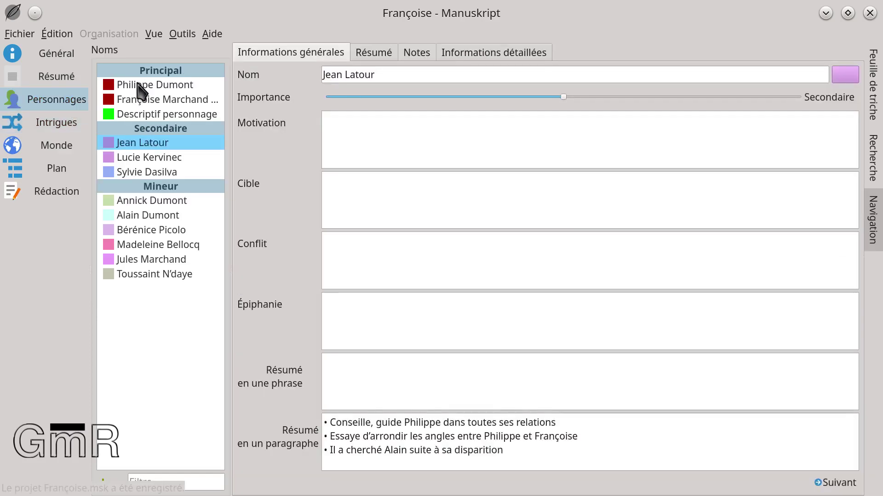
pyautogui.click(141, 86)
pyautogui.moveTo(401, 75); pyautogui.dragTo(304, 74)
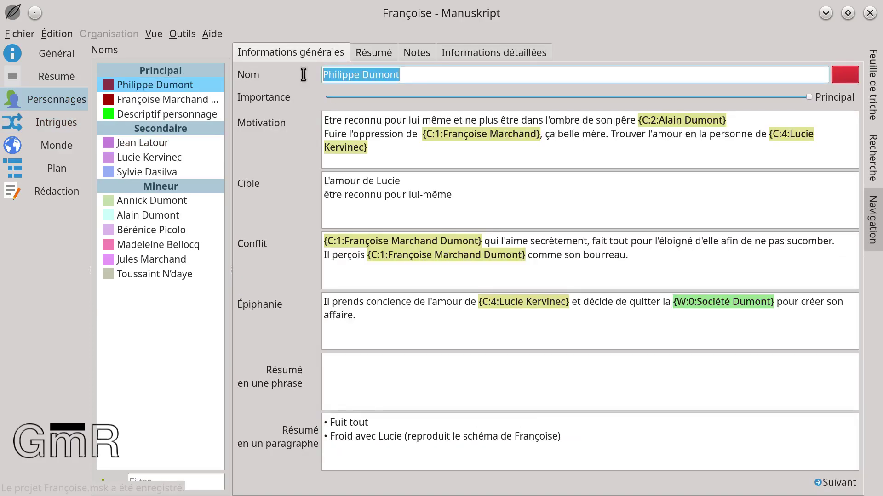
pyautogui.click(63, 130)
pyautogui.doubleClick(300, 92)
pyautogui.write('Philippe Dumont conduit sa voiture de sport')
pyautogui.press('Return')
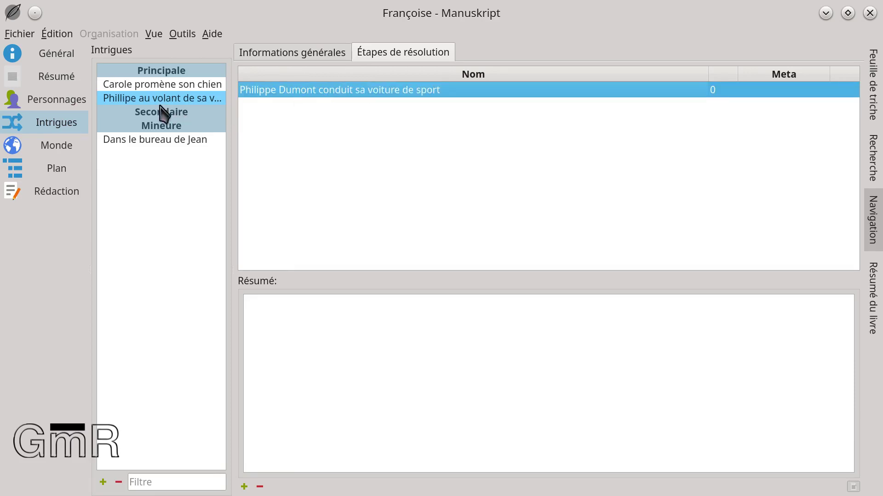
# Step: Add a second resolution step to the sports-car plot, named with the same character's full name followed by "le téléphone sonne"
pyautogui.click(245, 487)
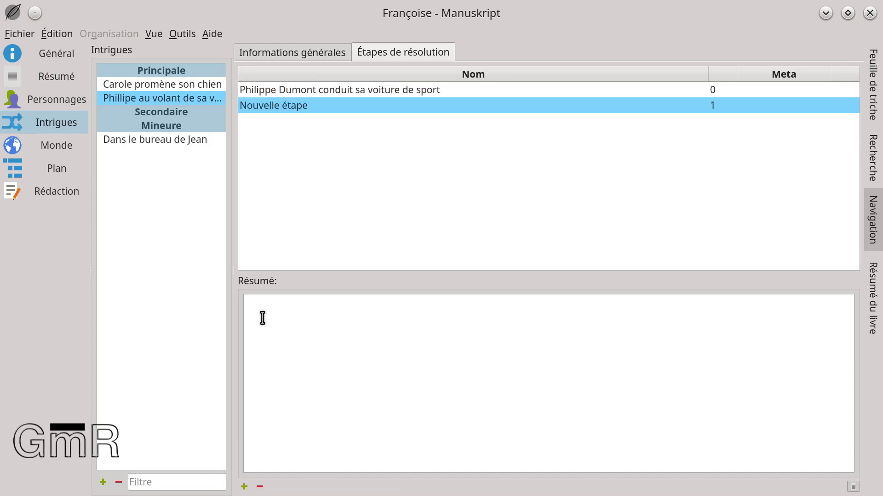
pyautogui.doubleClick(270, 106)
pyautogui.write('Philippe Dumont le téléphone sonne')
pyautogui.press('Return')
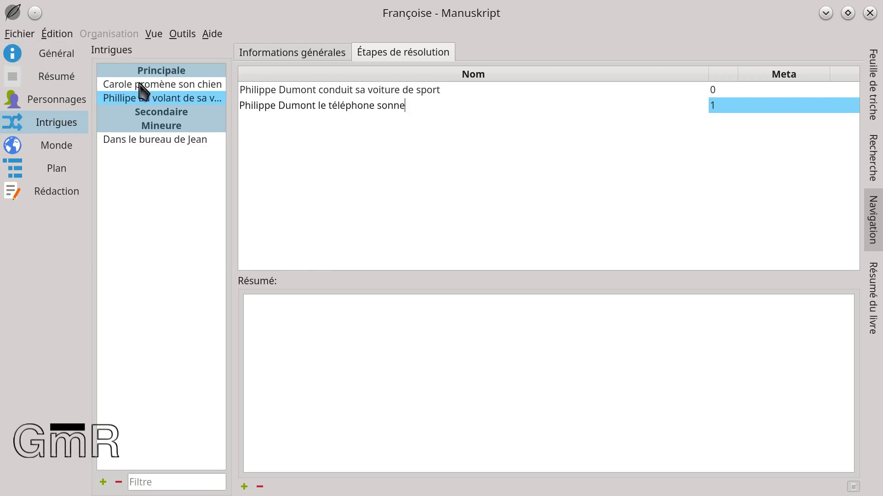
# Step: Place the "conduit sa voiture de sport" step in the outline's accident folder before "s'apprête", and "le téléphone sonne" before "appel les secours"
pyautogui.click(59, 171)
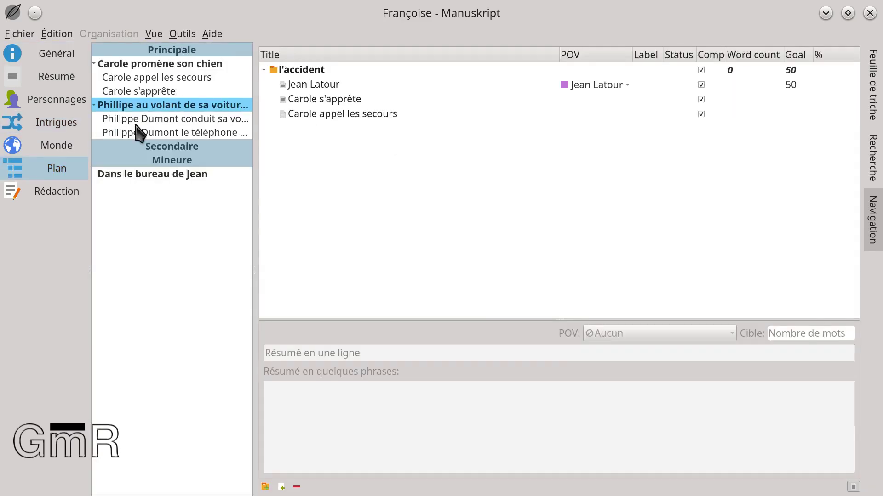
pyautogui.click(145, 106)
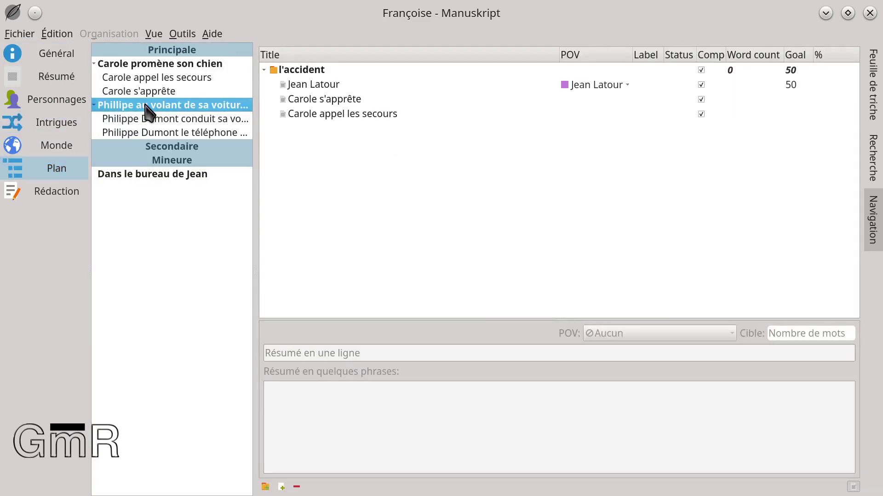
pyautogui.moveTo(136, 120); pyautogui.dragTo(367, 99)
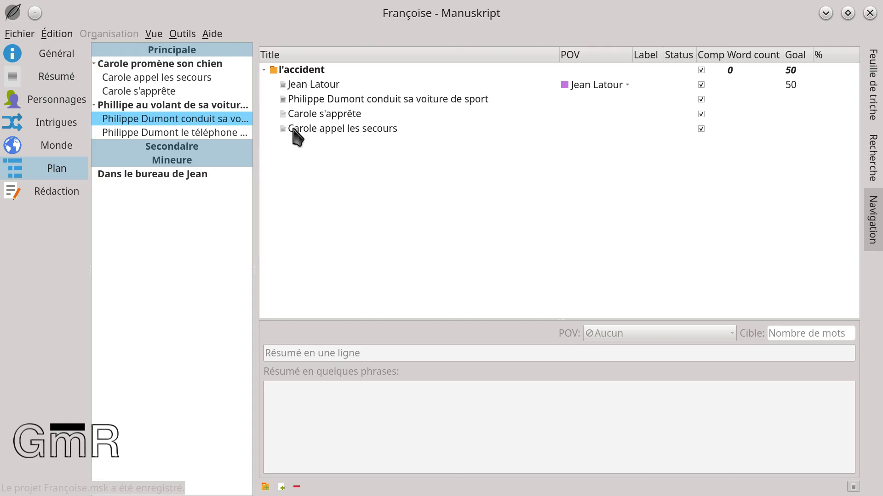
pyautogui.moveTo(196, 137); pyautogui.dragTo(420, 121)
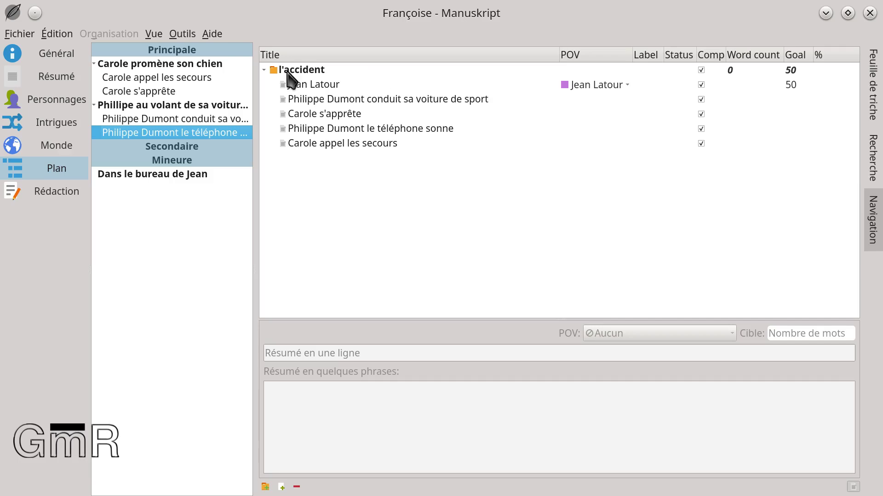
# Step: Open the accident folder's cards in the writing view and move the "s'apprête" card ahead of "conduit sa voiture de sport"
pyautogui.click(55, 194)
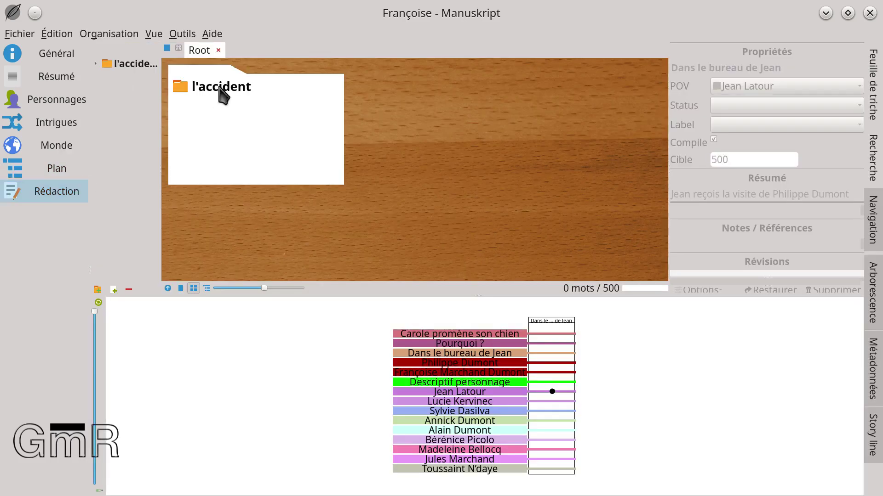
pyautogui.doubleClick(199, 89)
pyautogui.doubleClick(183, 89)
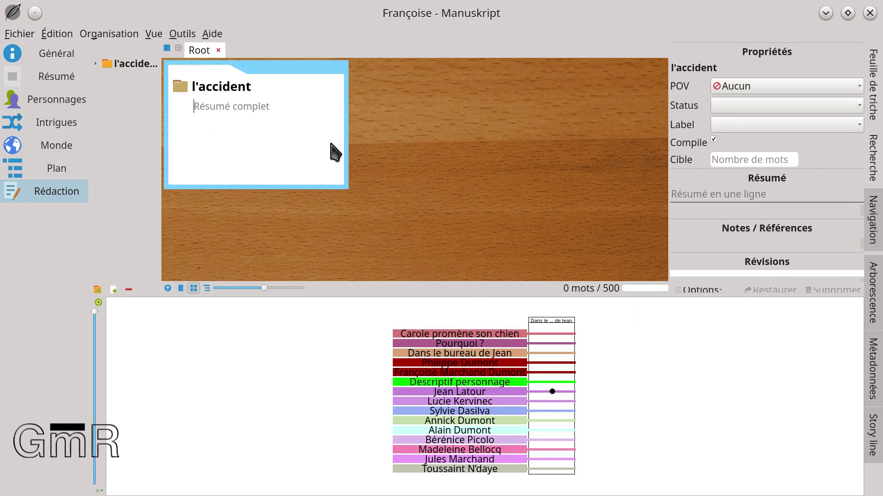
pyautogui.click(121, 64)
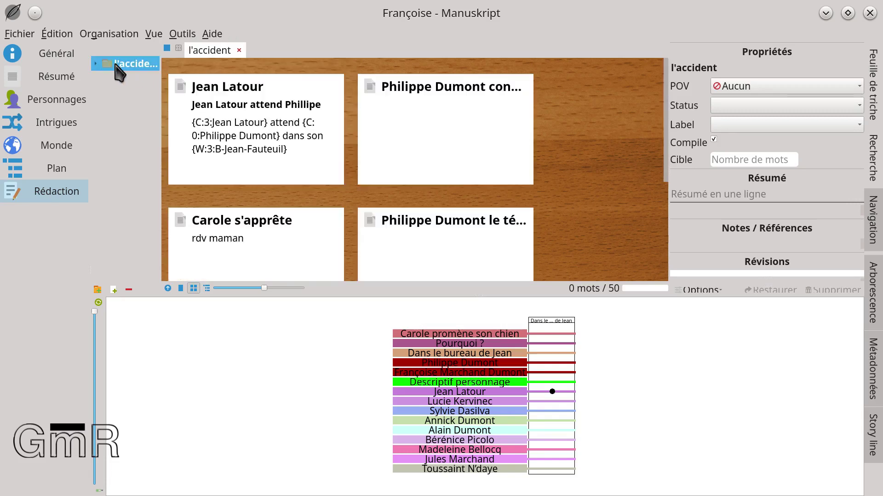
pyautogui.scroll(-3, 278, 126)
pyautogui.scroll(3, 277, 127)
pyautogui.click(285, 222)
pyautogui.moveTo(288, 224); pyautogui.dragTo(359, 138)
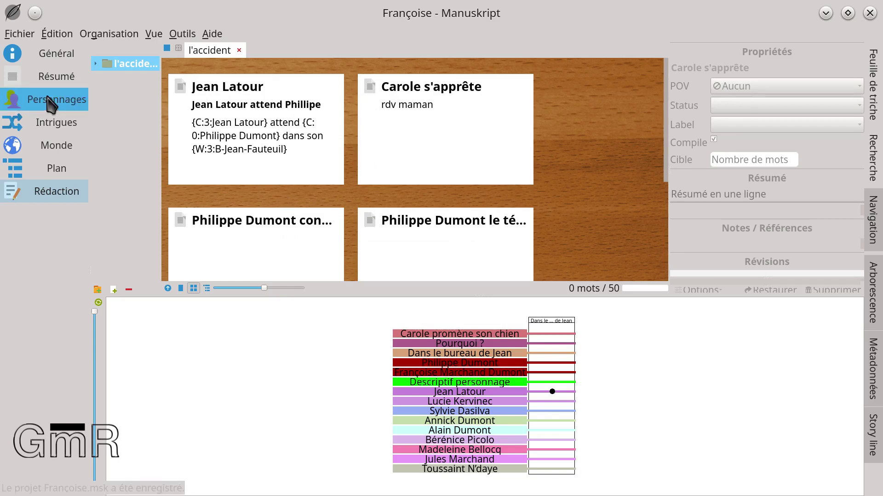
# Step: In the outline, move the "conduit sa voiture de sport" scene to the end of the accident folder, followed by the scene with the 50-word goal
pyautogui.click(57, 172)
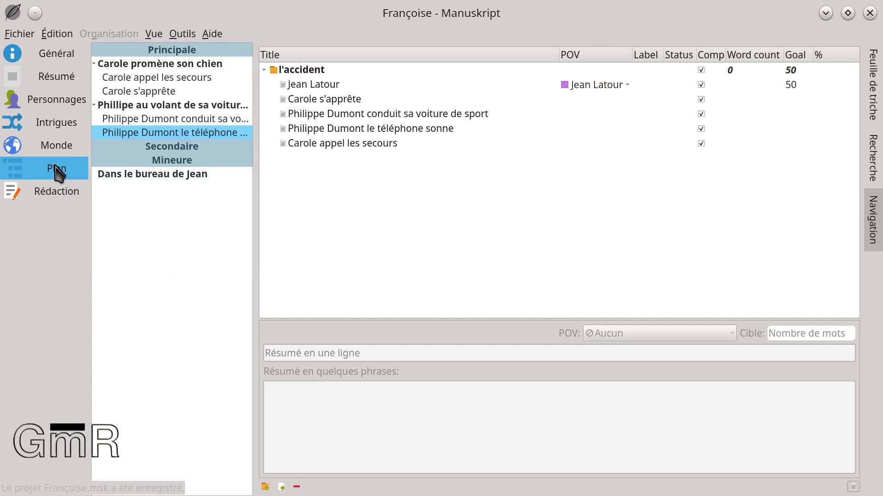
pyautogui.click(346, 114)
pyautogui.moveTo(329, 112); pyautogui.dragTo(352, 77)
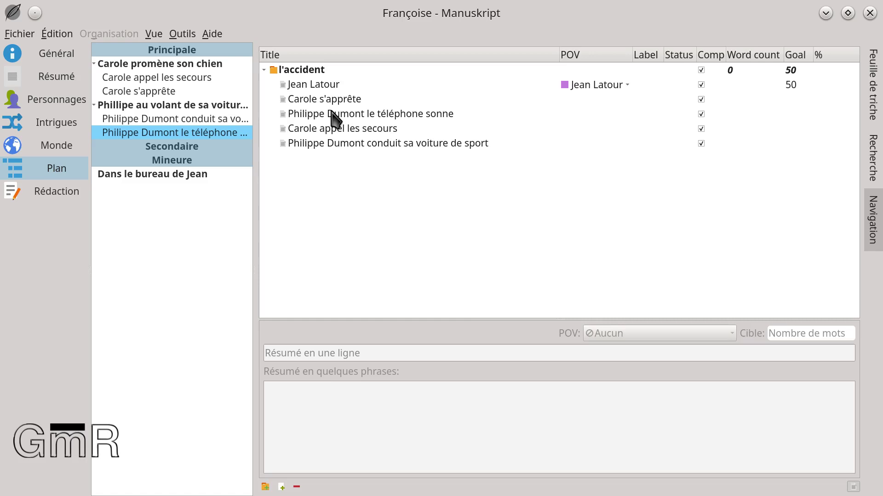
pyautogui.click(317, 86)
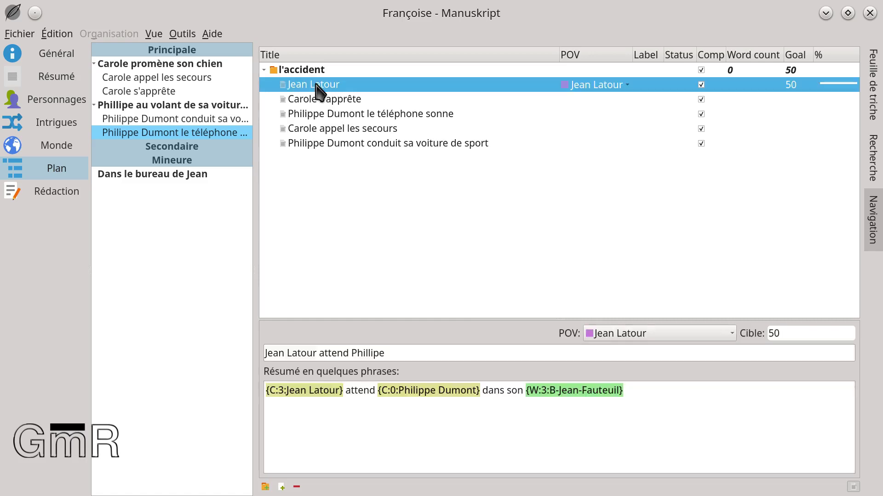
pyautogui.moveTo(316, 95); pyautogui.dragTo(381, 120)
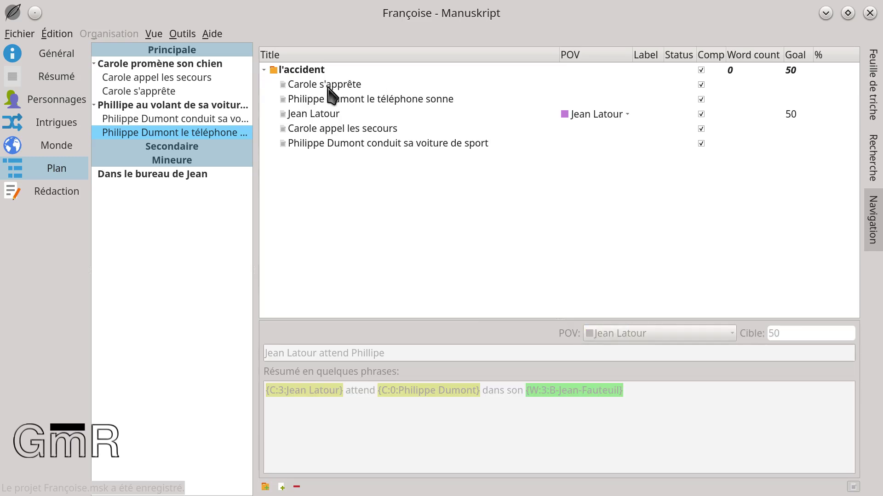
pyautogui.moveTo(324, 121); pyautogui.dragTo(316, 146)
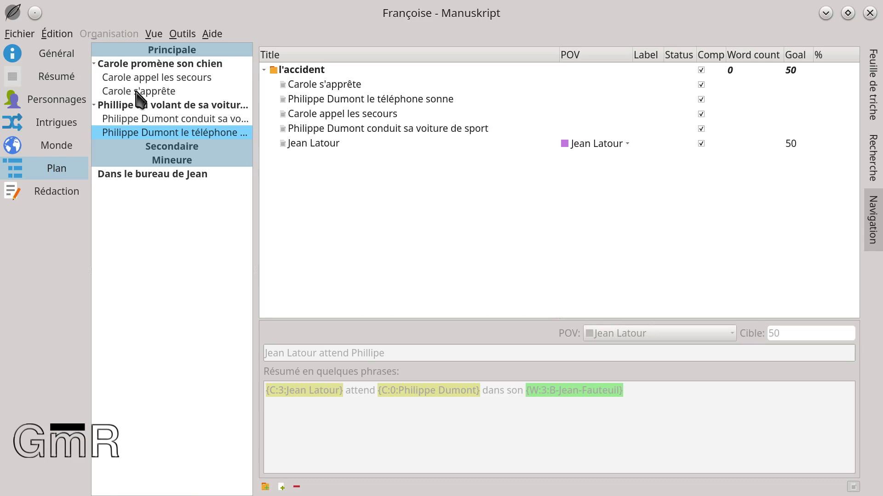
# Step: Move the "appel les secours" scene to the end of the accident folder and review the card order in the writing view
pyautogui.click(153, 78)
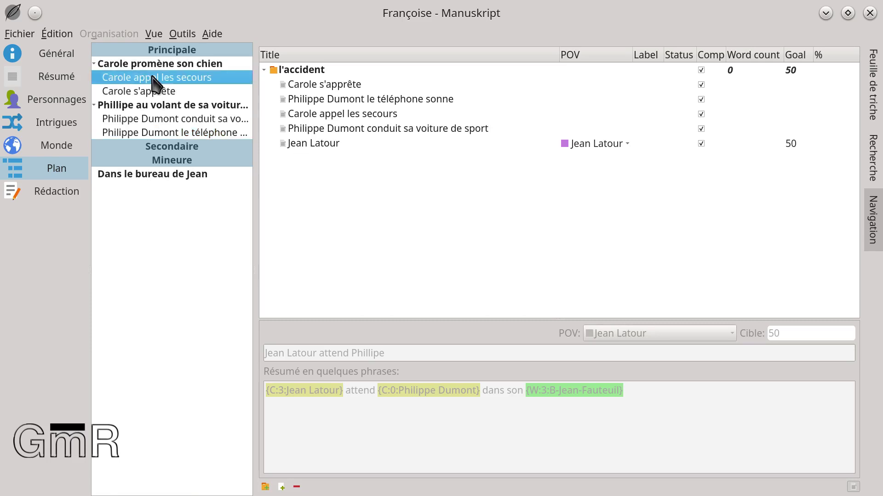
pyautogui.moveTo(316, 115); pyautogui.dragTo(335, 153)
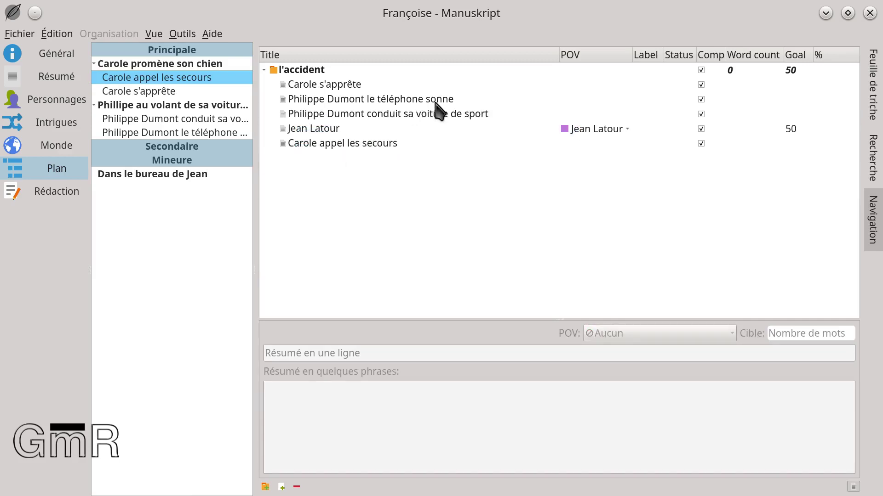
pyautogui.click(65, 199)
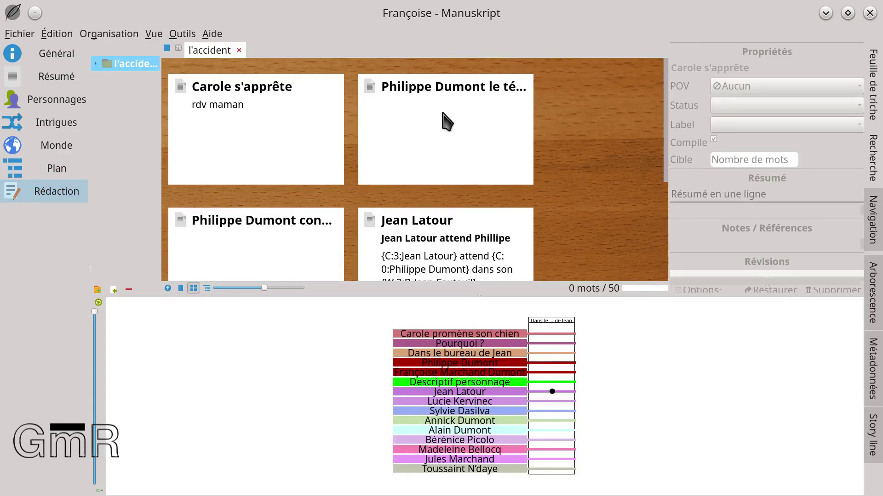
pyautogui.scroll(-3, 458, 158)
pyautogui.scroll(3, 324, 210)
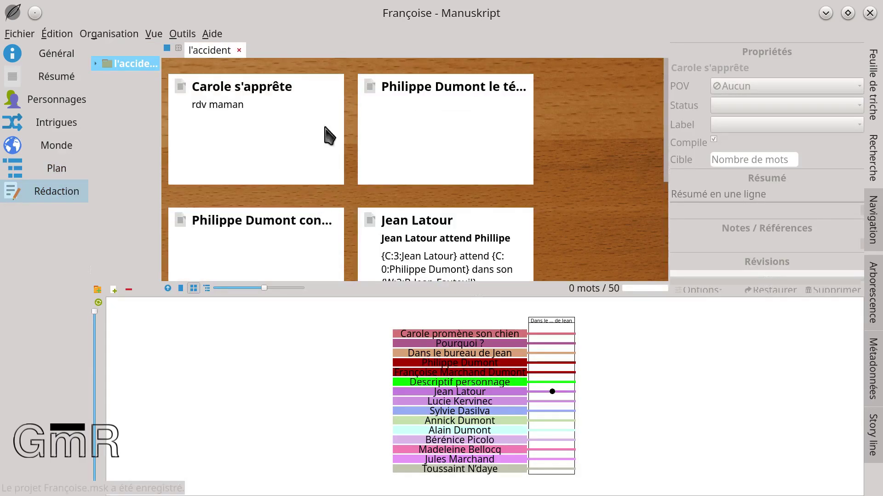
pyautogui.scroll(-3, 402, 143)
pyautogui.scroll(3, 404, 144)
# Step: Add a subfolder inside the accident folder in the outline, move the "s'apprête" scene into it, and expand it
pyautogui.click(51, 173)
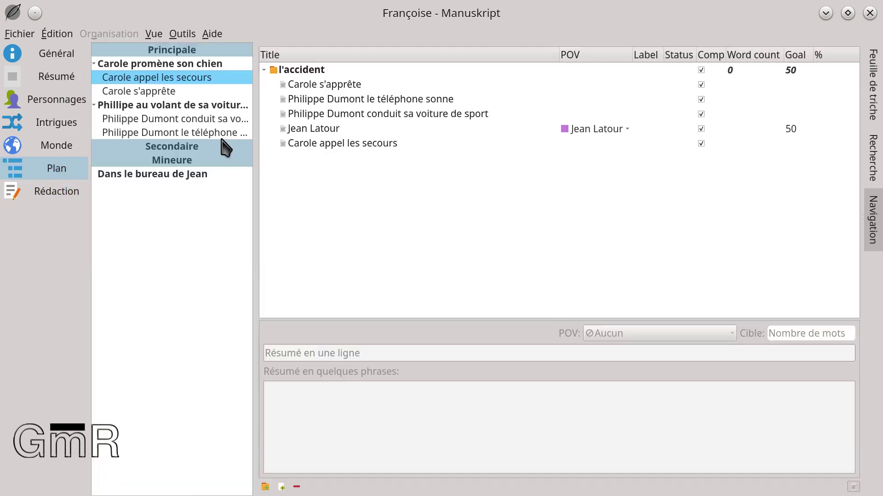
pyautogui.click(287, 76)
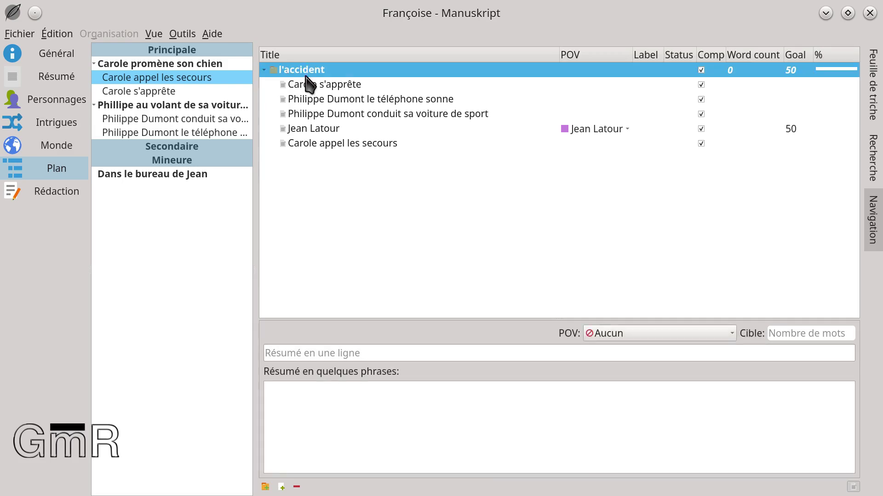
pyautogui.click(307, 85)
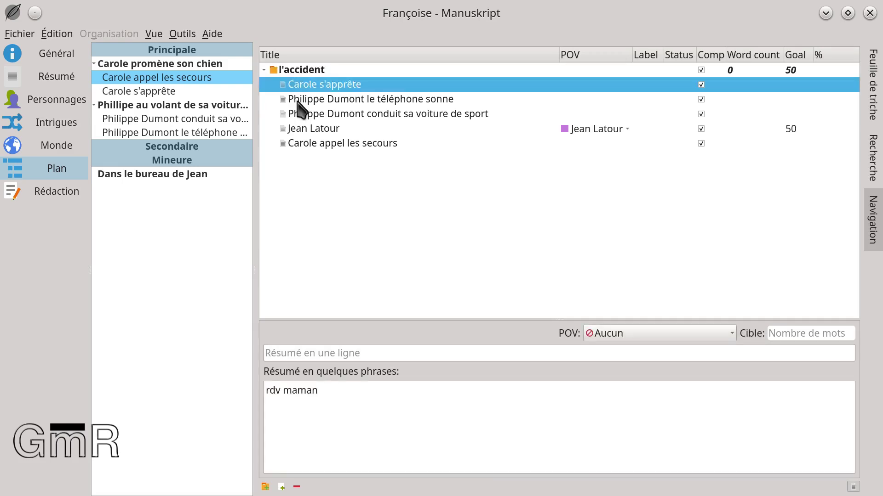
pyautogui.click(265, 487)
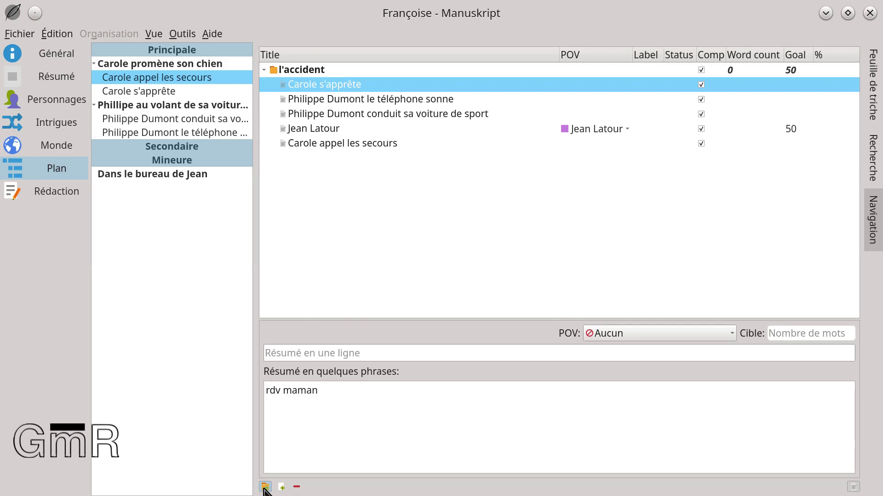
pyautogui.click(324, 87)
pyautogui.moveTo(323, 85); pyautogui.dragTo(313, 94)
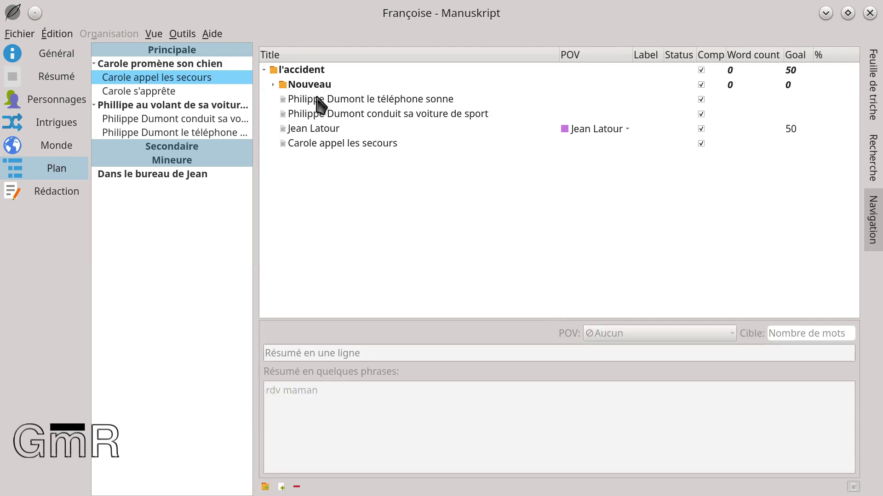
pyautogui.click(274, 86)
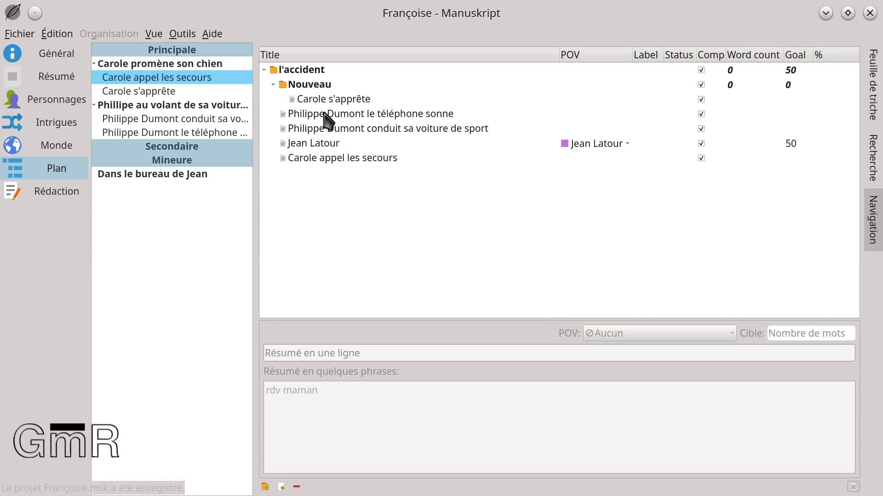
# Step: Place "conduit sa voiture de sport" and the 50-word-goal scene in the new subfolder after "s'apprête", keeping "le téléphone sonne" outside it
pyautogui.moveTo(327, 120); pyautogui.dragTo(351, 98)
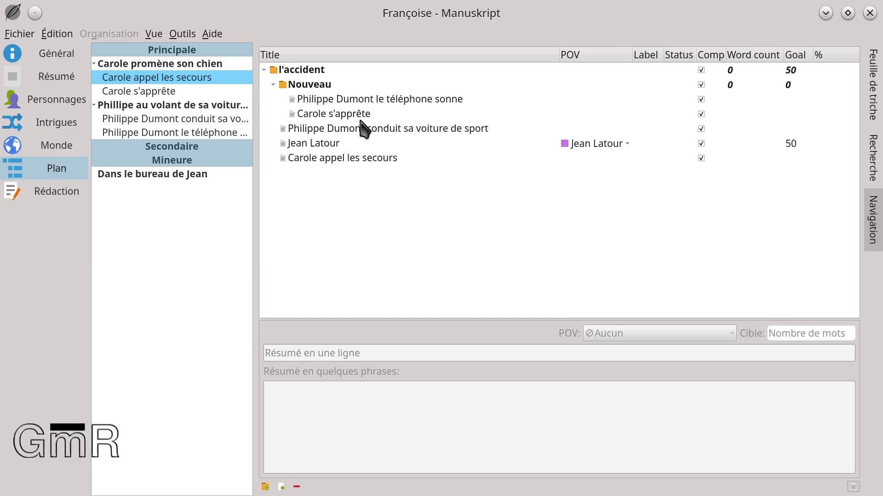
pyautogui.moveTo(377, 102); pyautogui.dragTo(420, 106)
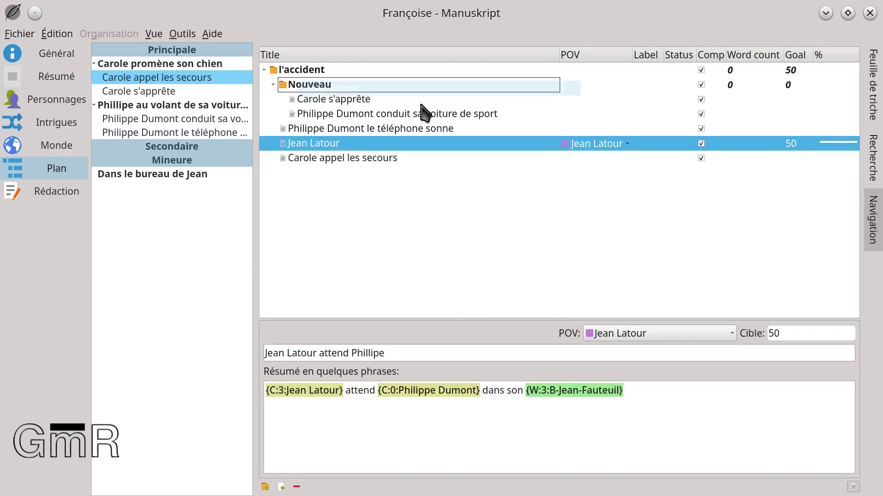
pyautogui.moveTo(299, 85); pyautogui.dragTo(299, 87)
# Step: Rename the new subfolder as 1, then collapse and expand it to check its scenes
pyautogui.doubleClick(303, 85)
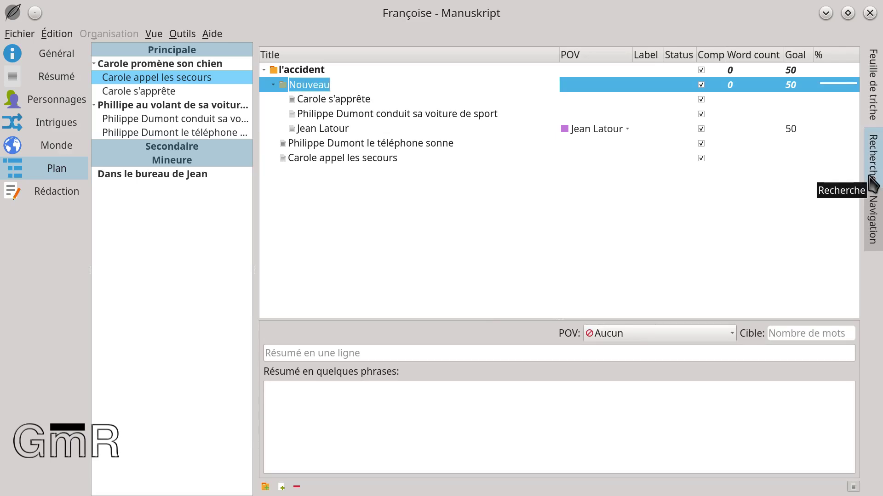
pyautogui.write('1')
pyautogui.press('Return')
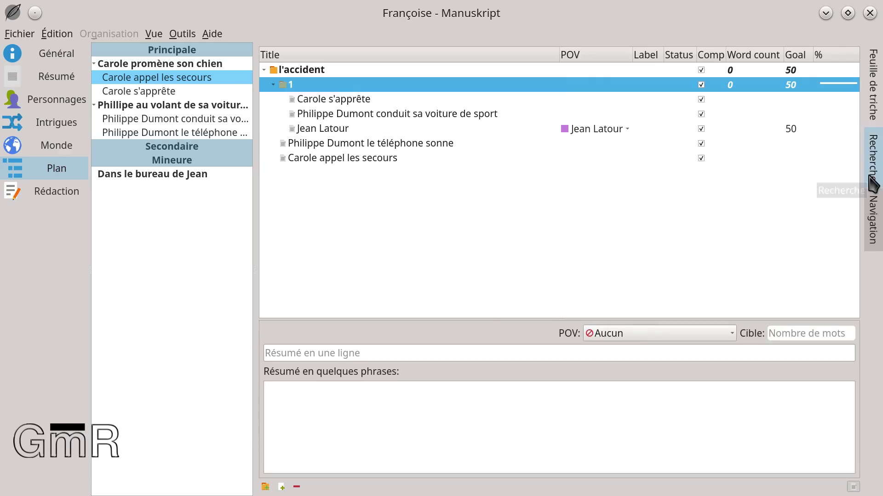
pyautogui.click(272, 84)
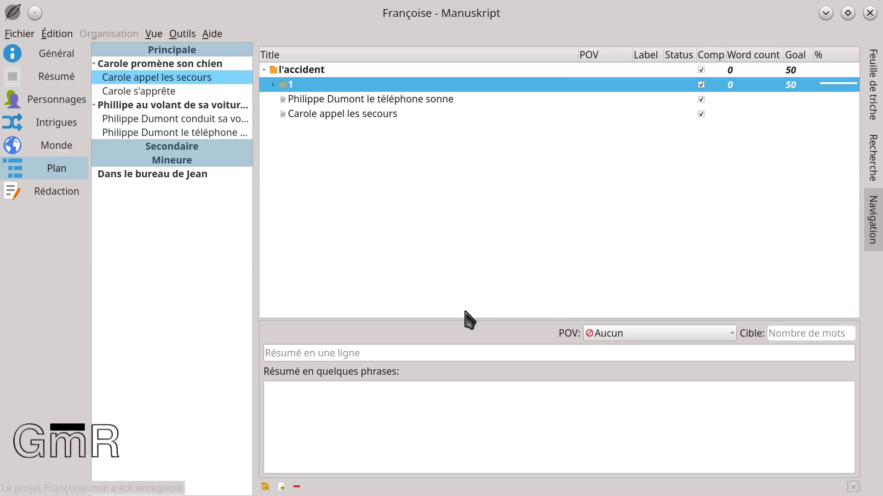
pyautogui.click(308, 101)
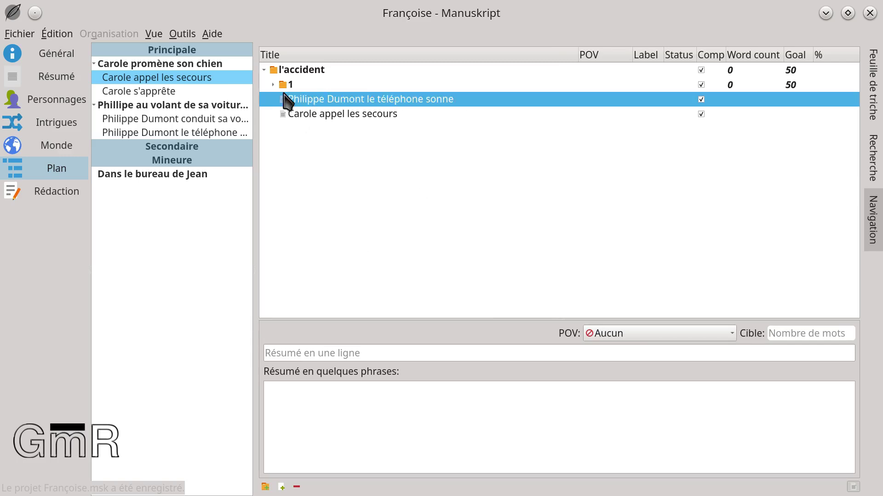
pyautogui.click(272, 85)
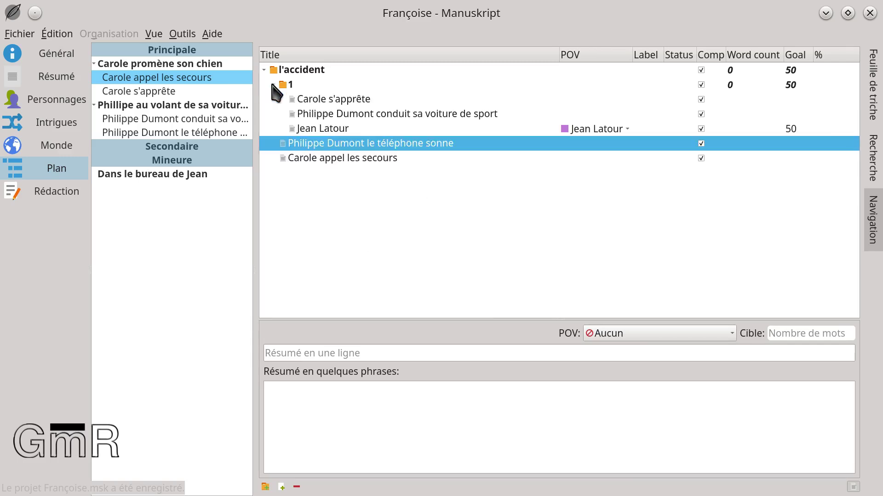
# Step: In the writing view, expand folder 1, look through its three scenes, and widen the scene tree to show the titles
pyautogui.click(64, 199)
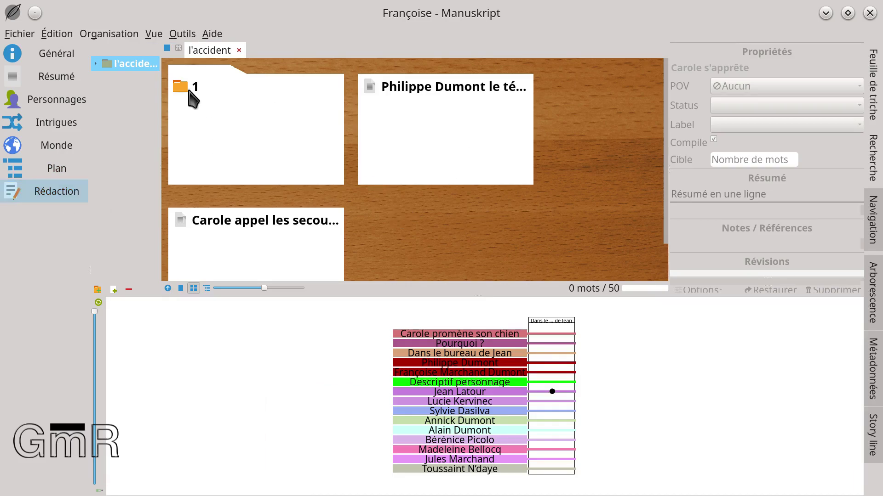
pyautogui.click(96, 65)
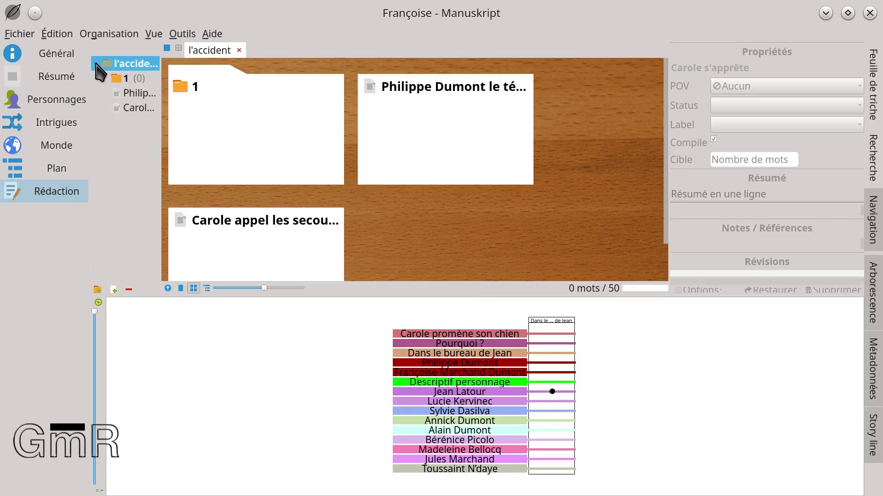
pyautogui.click(119, 78)
pyautogui.click(105, 78)
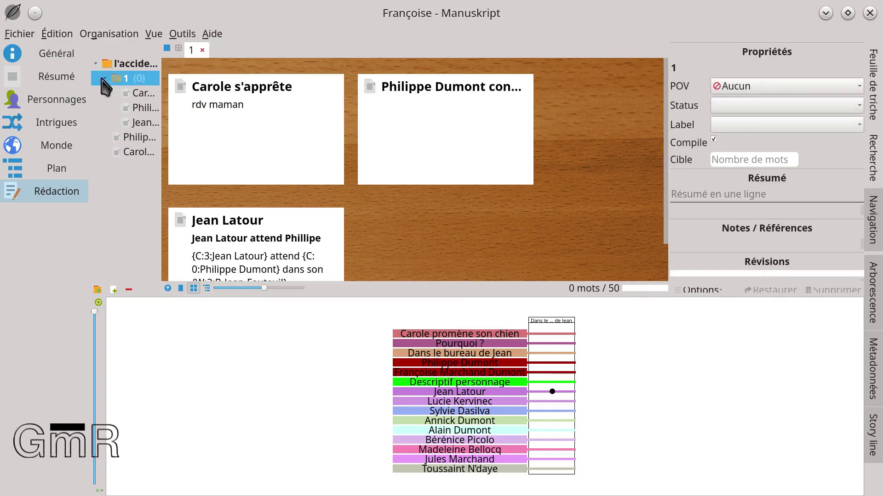
pyautogui.click(143, 94)
pyautogui.click(140, 108)
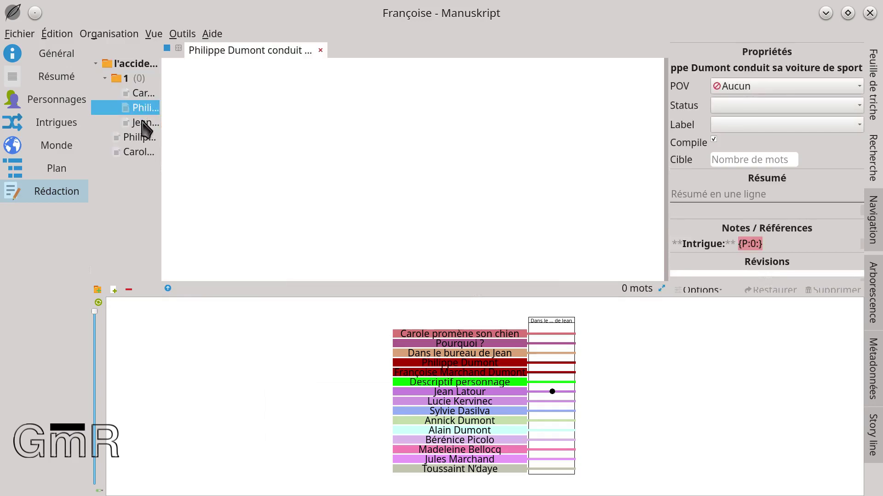
pyautogui.click(142, 123)
pyautogui.moveTo(162, 111); pyautogui.dragTo(283, 108)
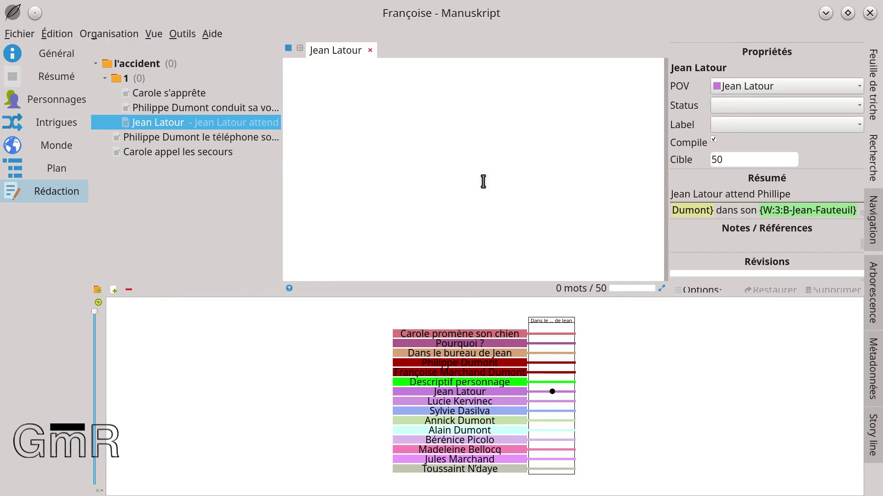
# Step: Review the outline, the sports-car plot's resolution steps, the character sheet and the world item B-Jean-Fauteuil
pyautogui.click(64, 171)
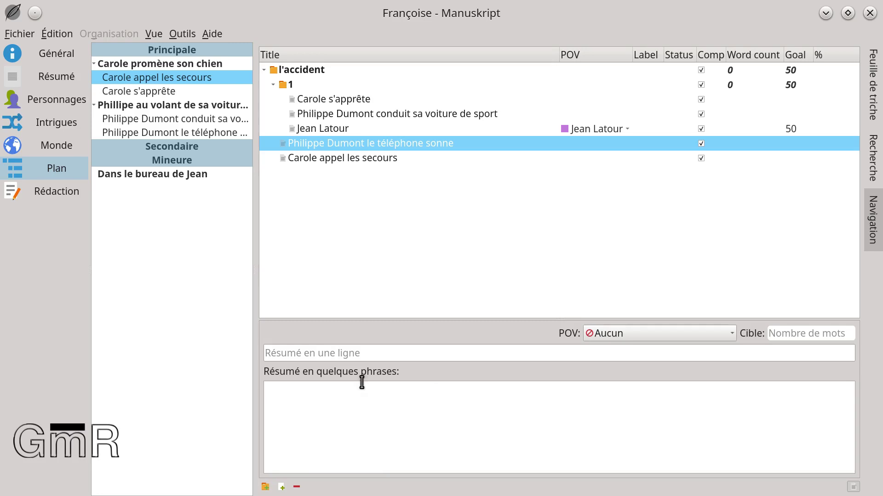
pyautogui.click(58, 128)
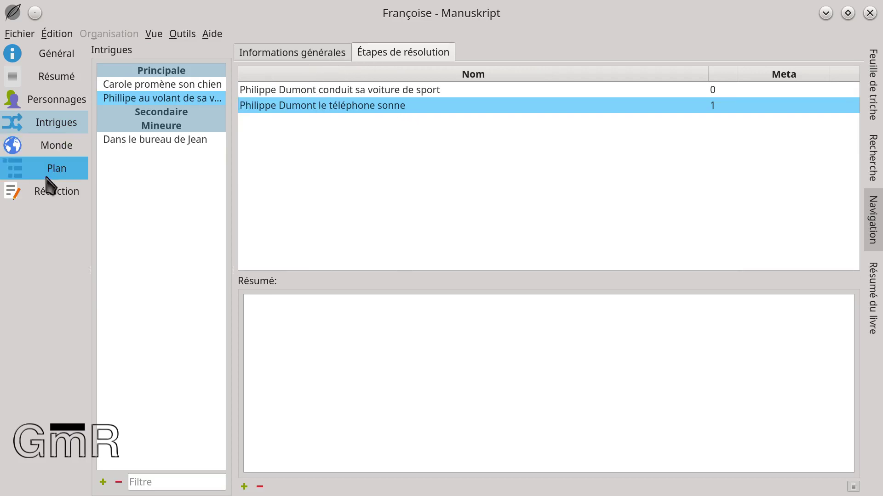
pyautogui.click(61, 175)
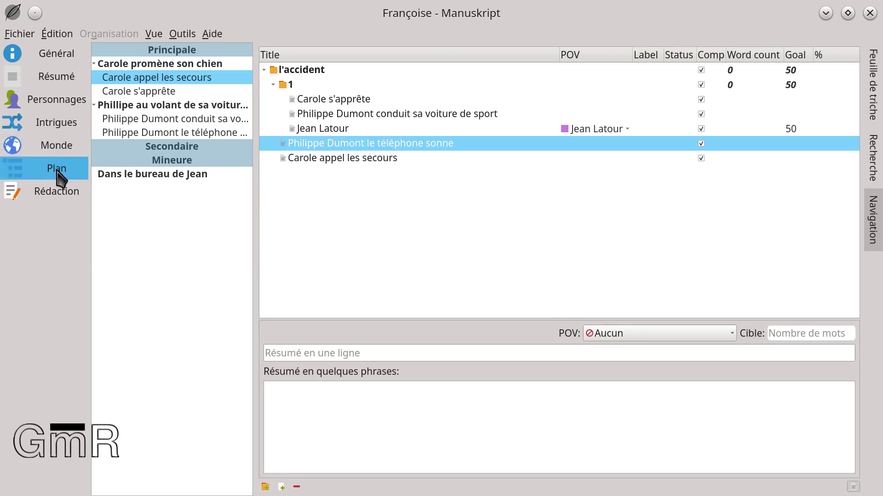
pyautogui.click(57, 131)
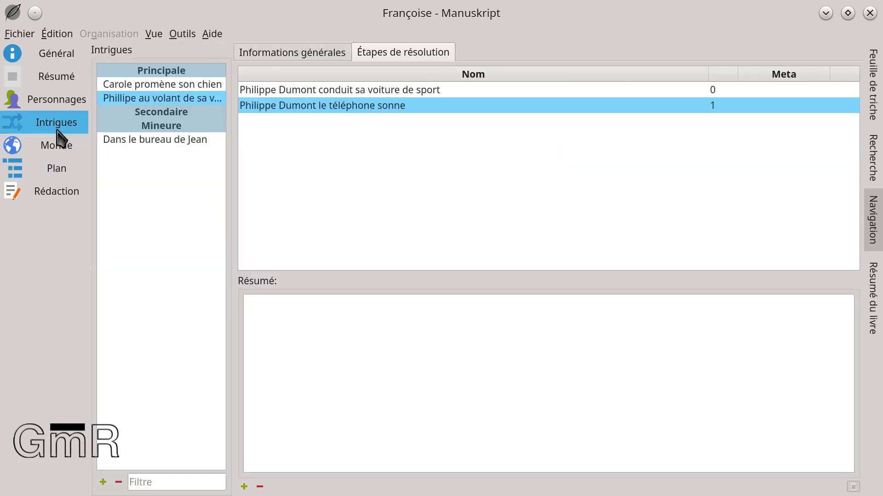
pyautogui.click(65, 103)
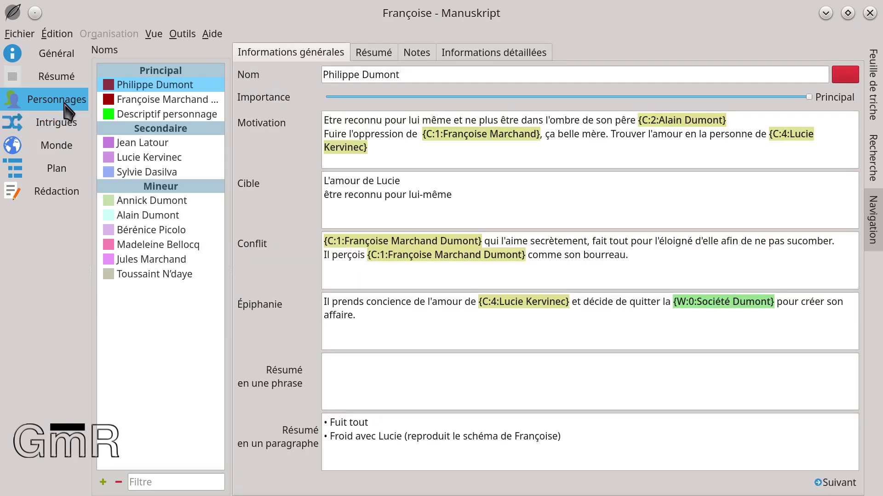
pyautogui.click(60, 146)
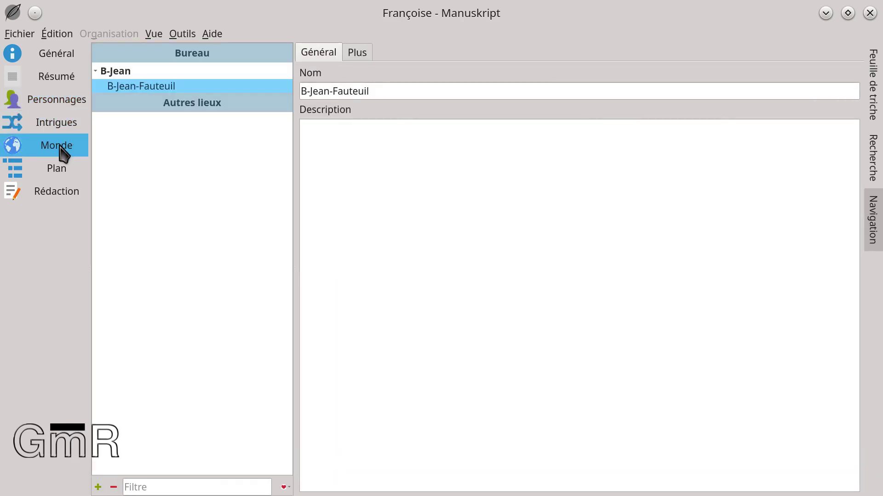
# Step: Add a new text scene to the outline's accident folder between "le téléphone sonne" and "appel les secours", keeping its default title, and select it
pyautogui.click(56, 175)
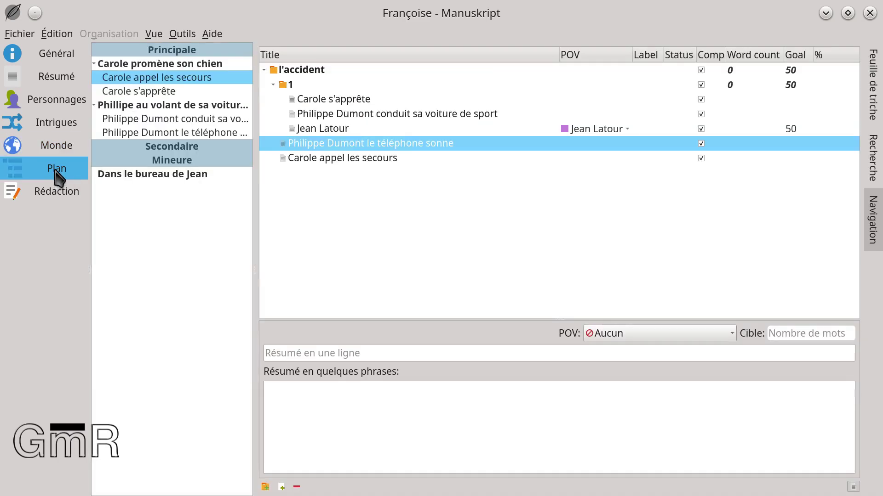
pyautogui.click(282, 487)
pyautogui.click(305, 158)
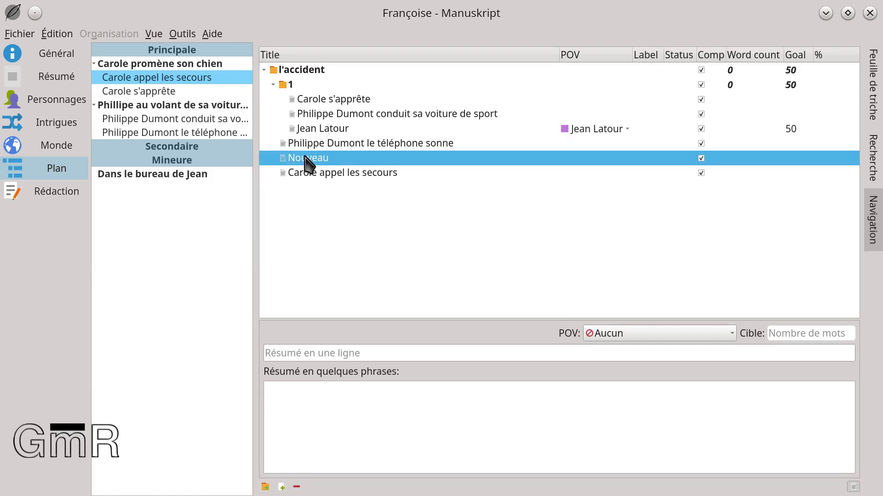
pyautogui.doubleClick(319, 159)
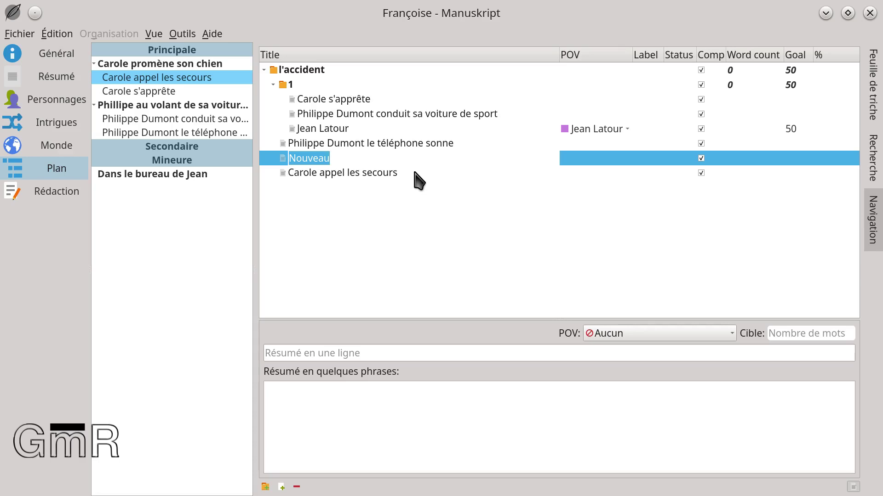
pyautogui.click(334, 174)
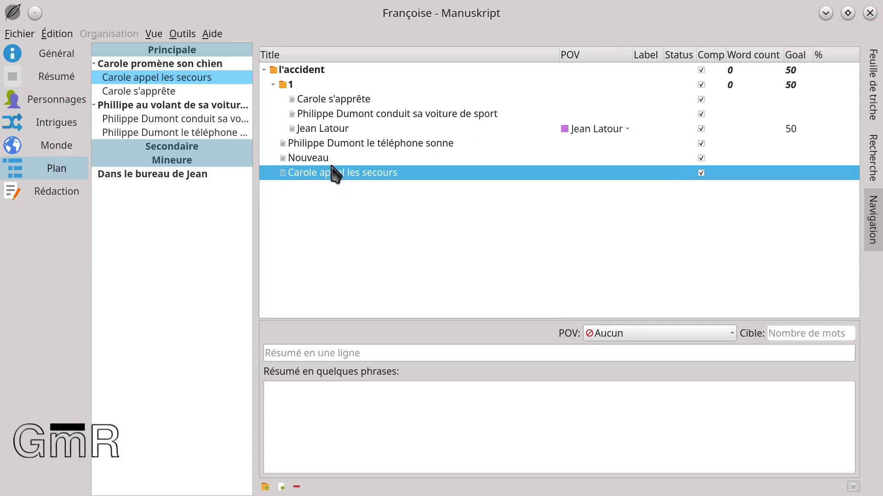
pyautogui.click(312, 163)
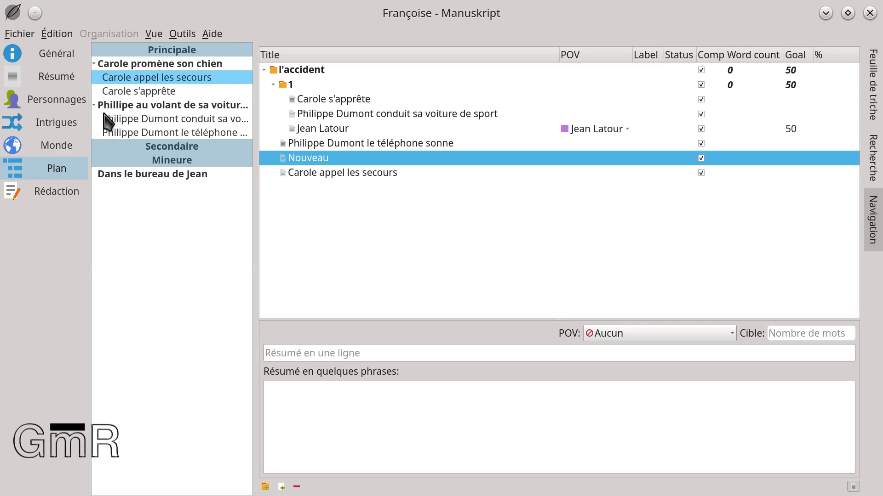